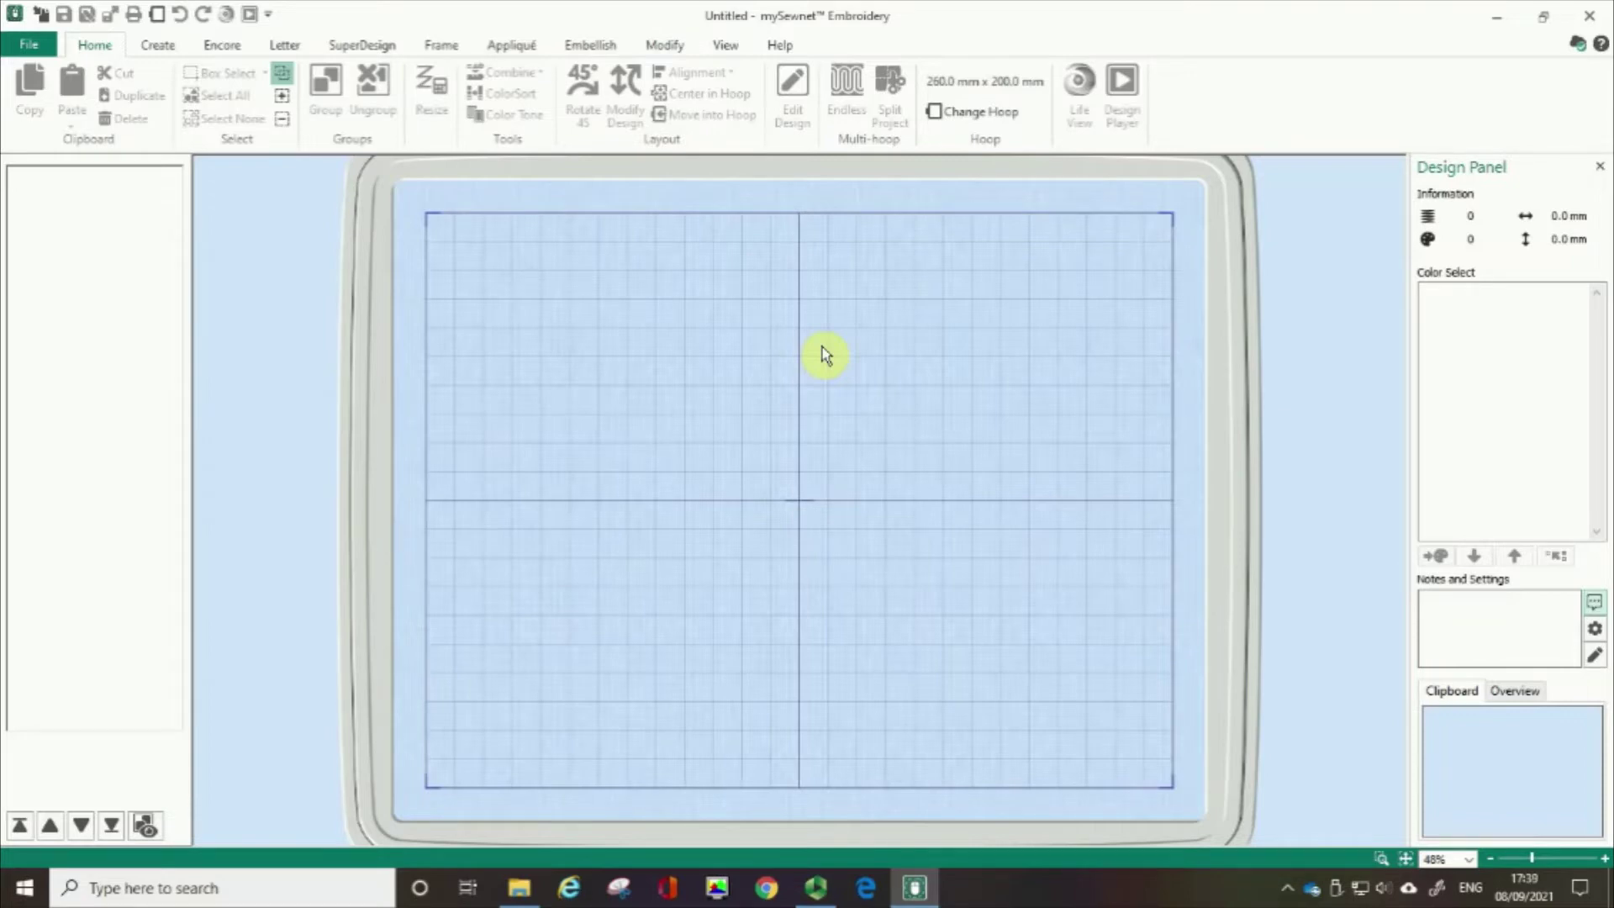
Start a new Express Design project to create an embroidery automatically from an image.
click(160, 45)
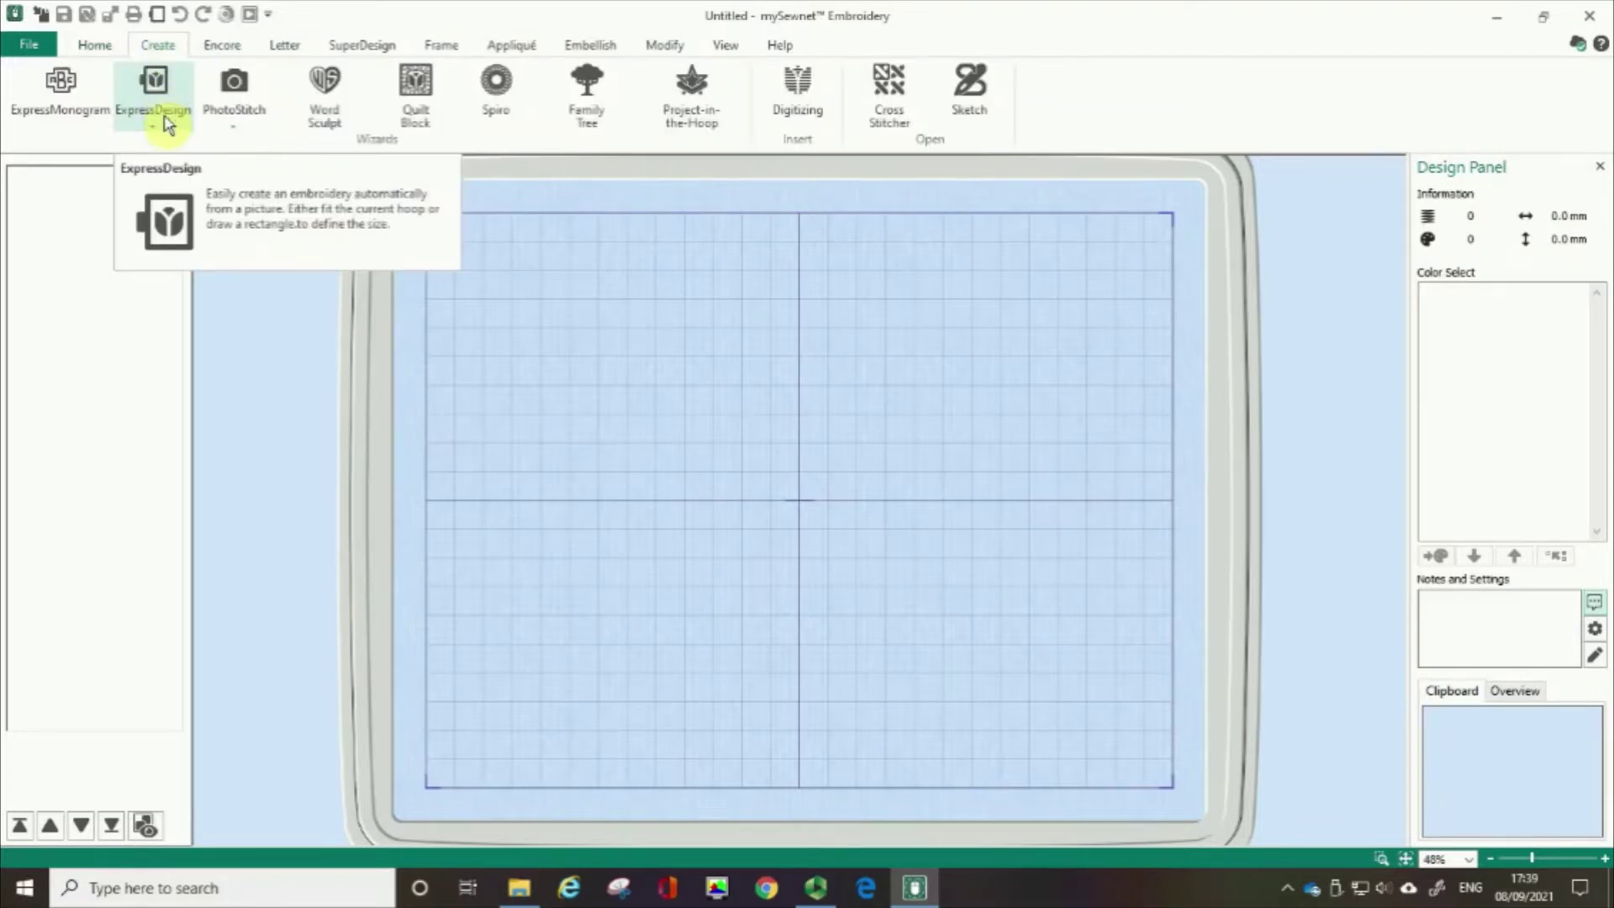
click(168, 126)
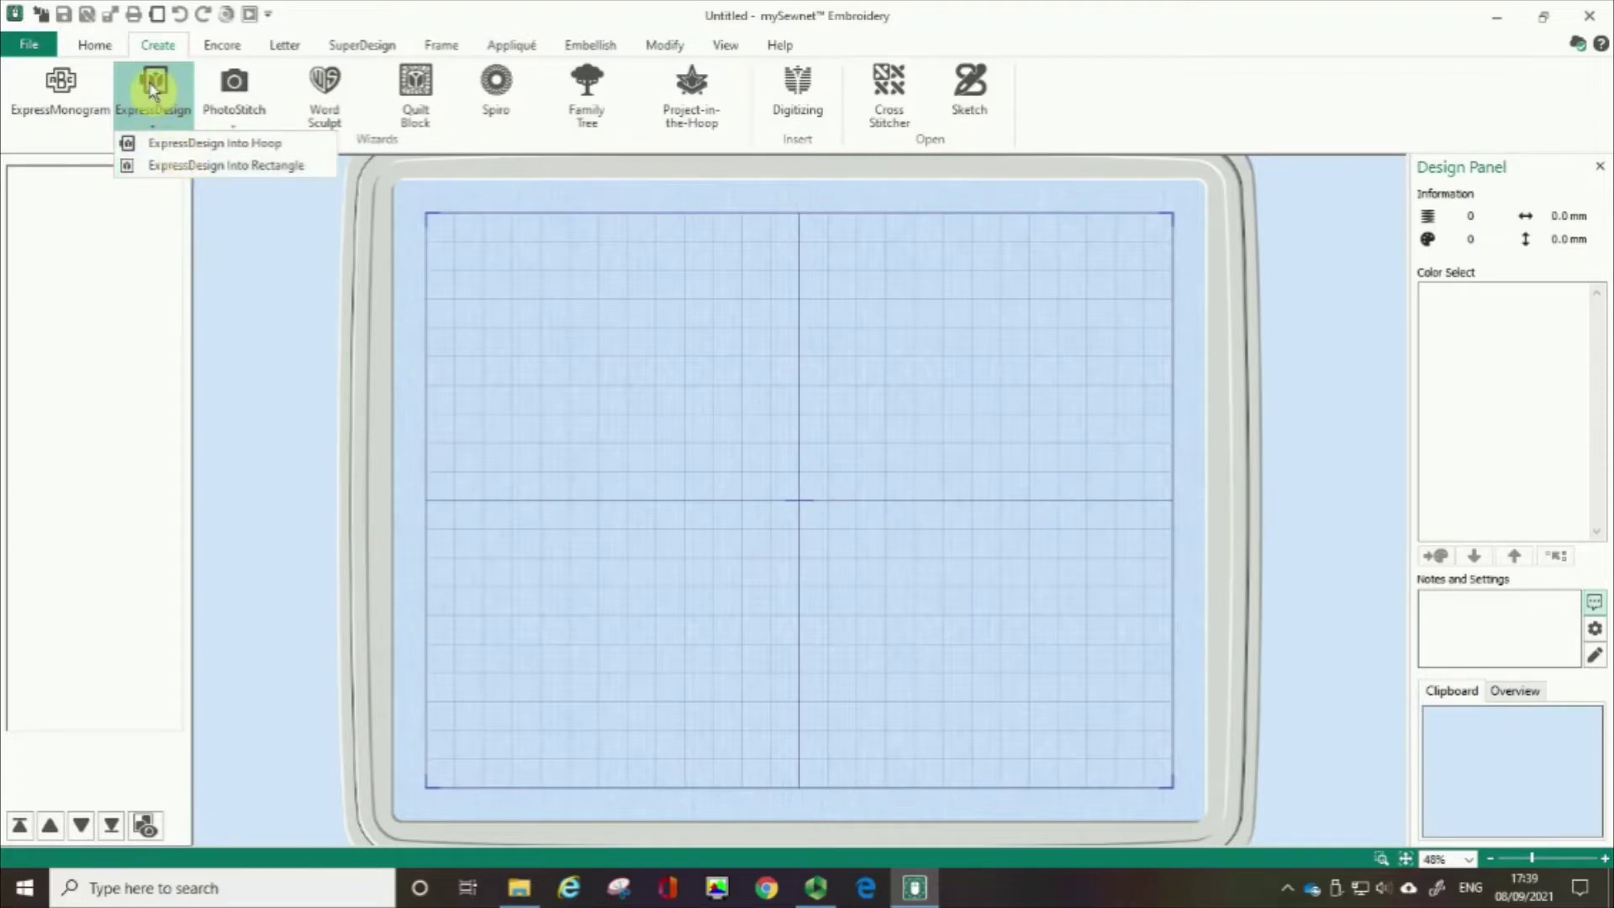
click(32, 39)
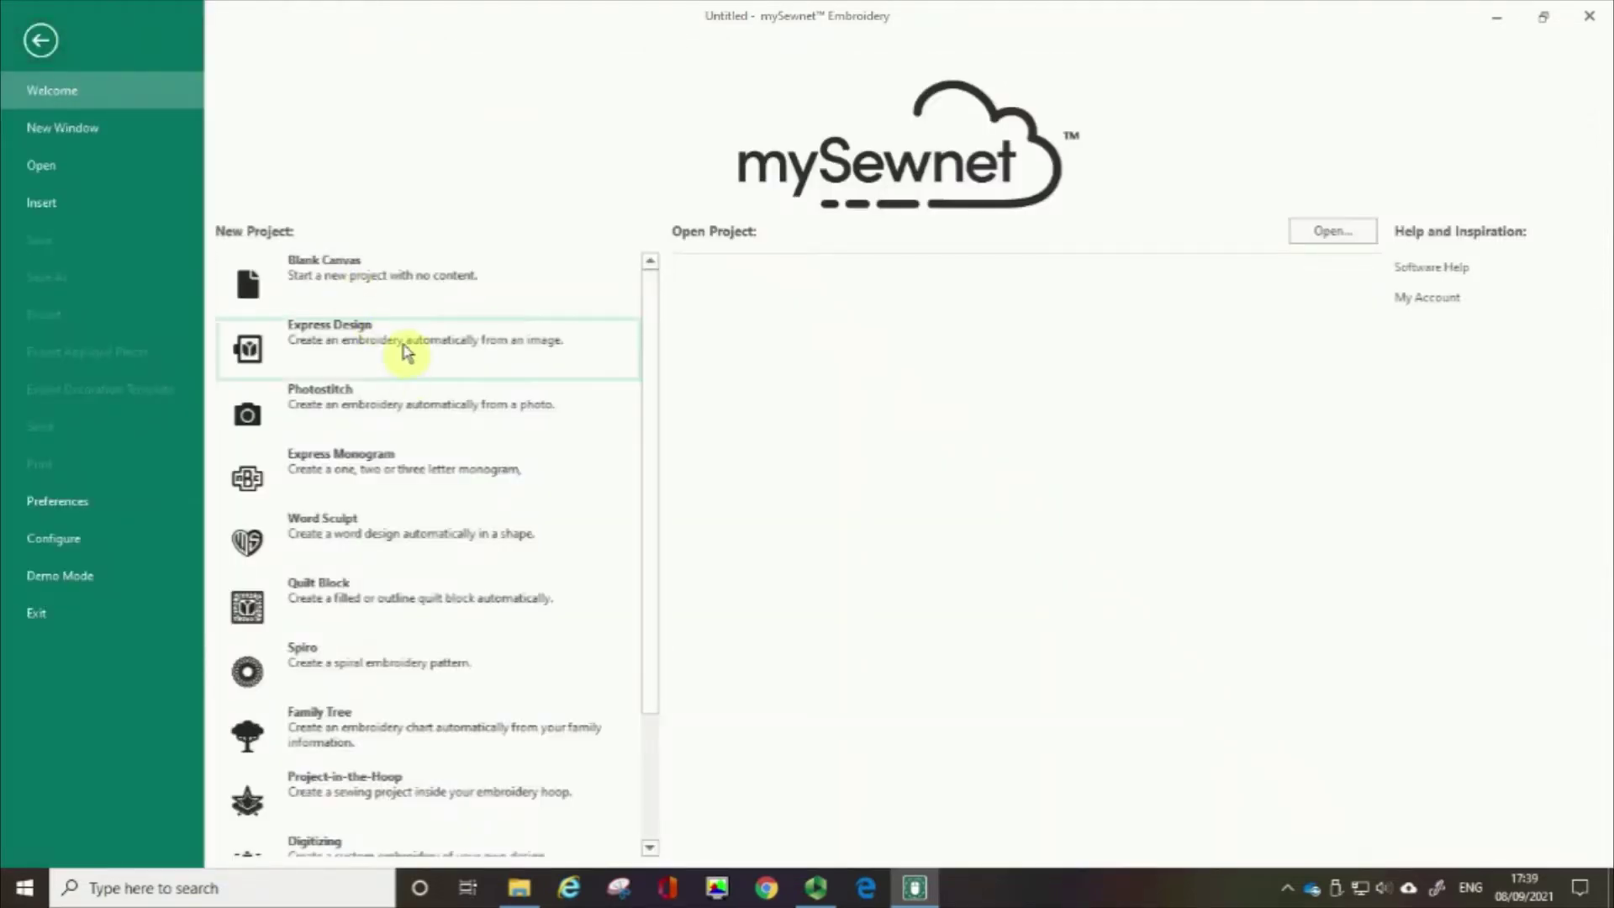
click(406, 351)
click(405, 351)
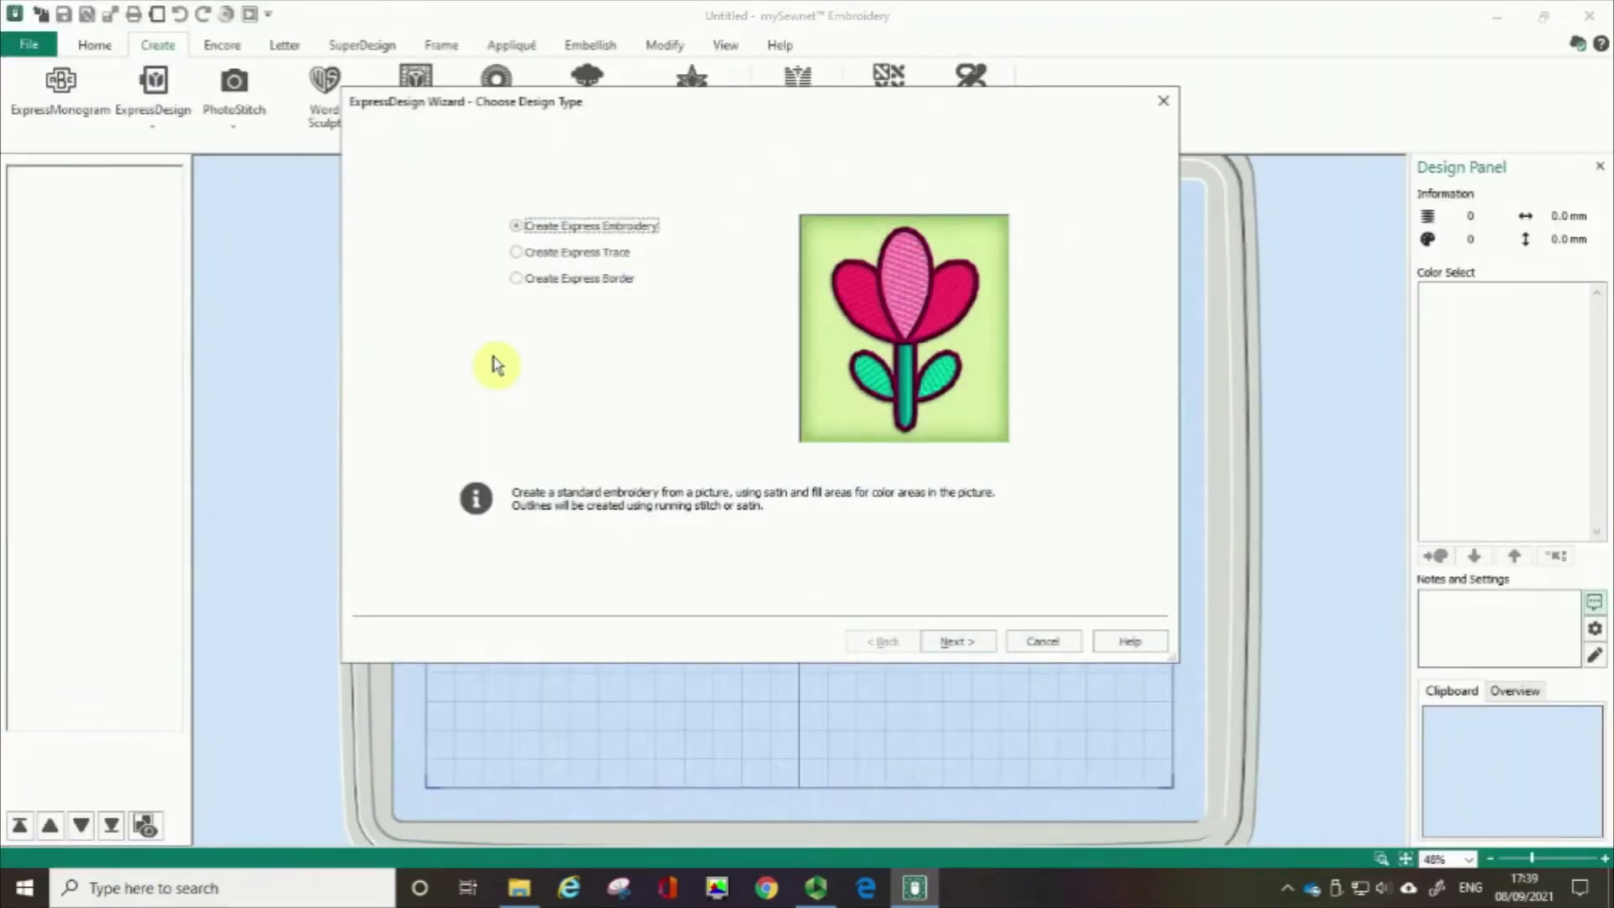
Choose Create Express Embroidery as the design type and continue to the picture selection.
click(578, 231)
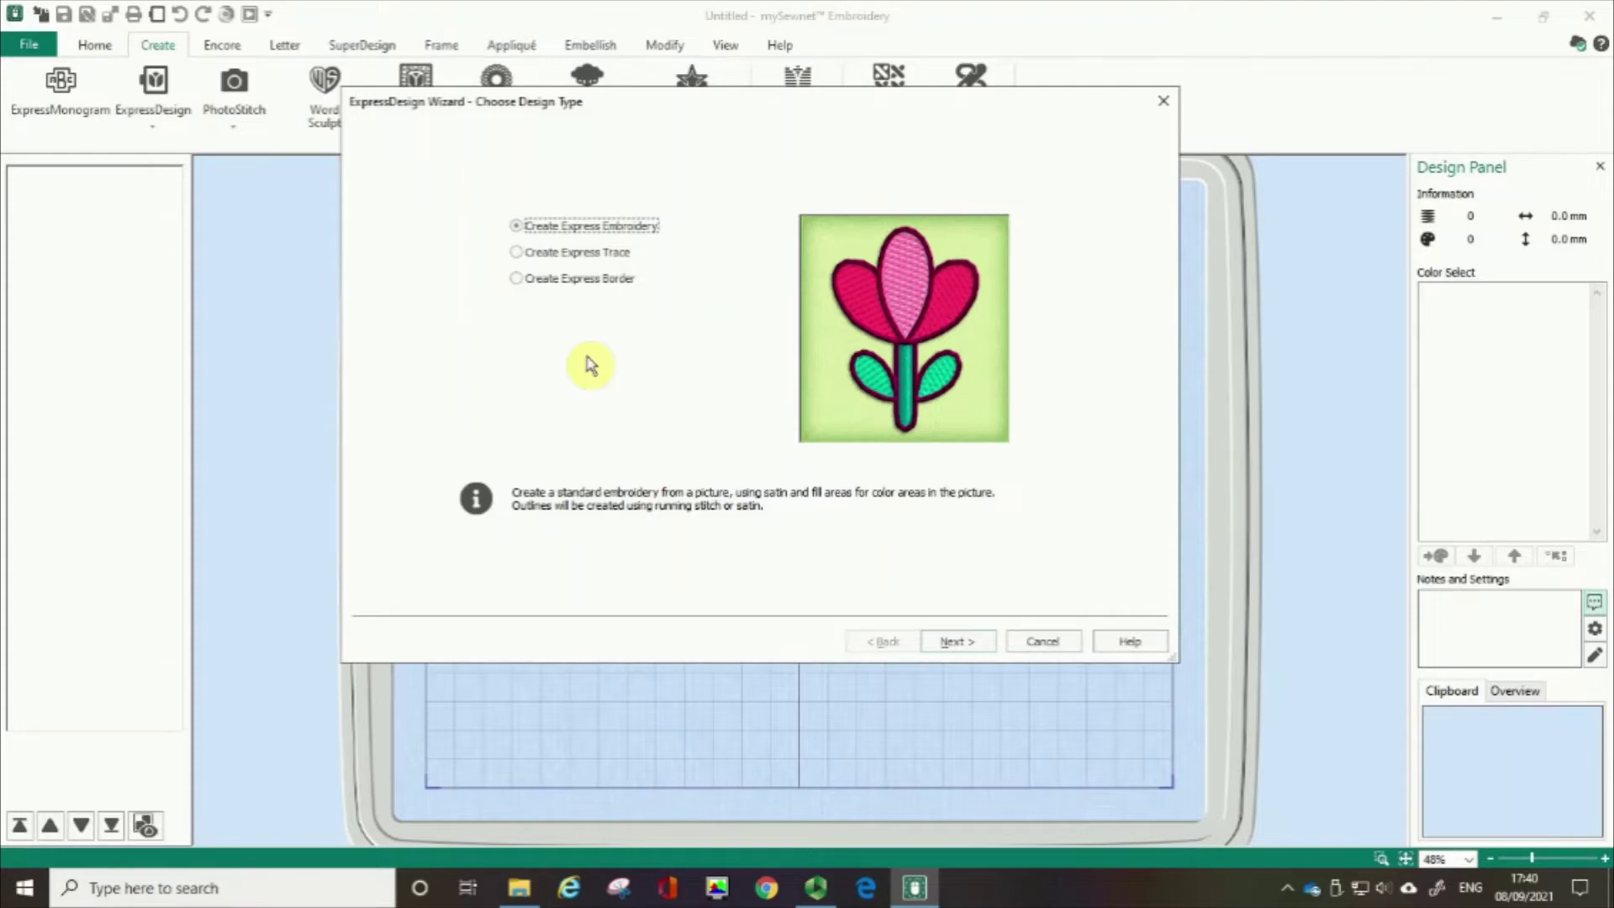
click(519, 234)
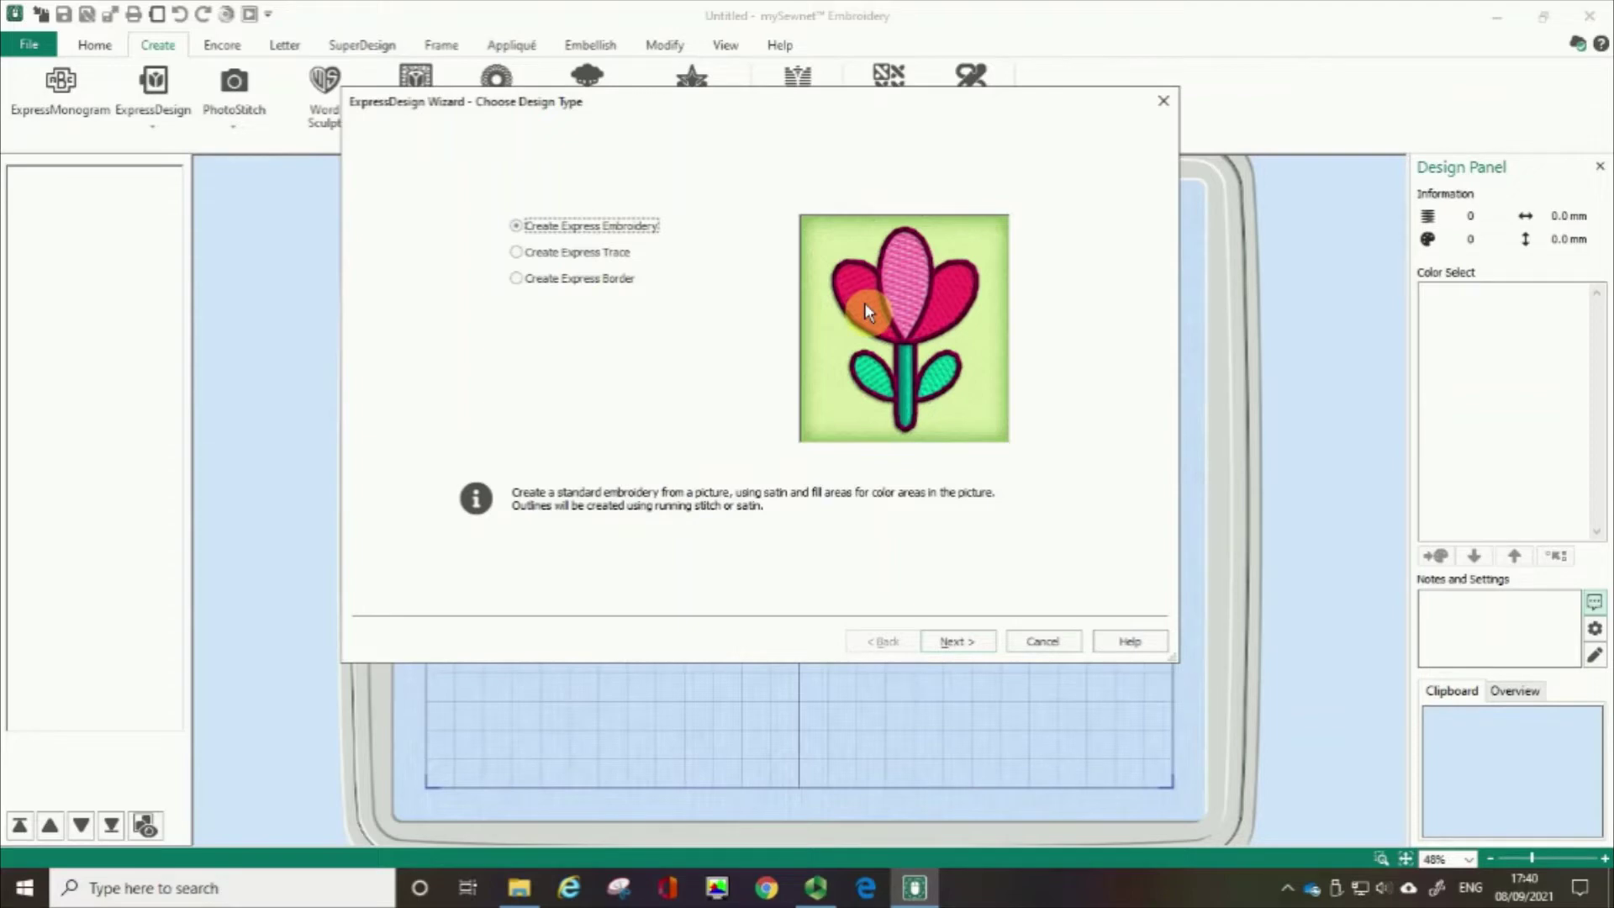
click(961, 642)
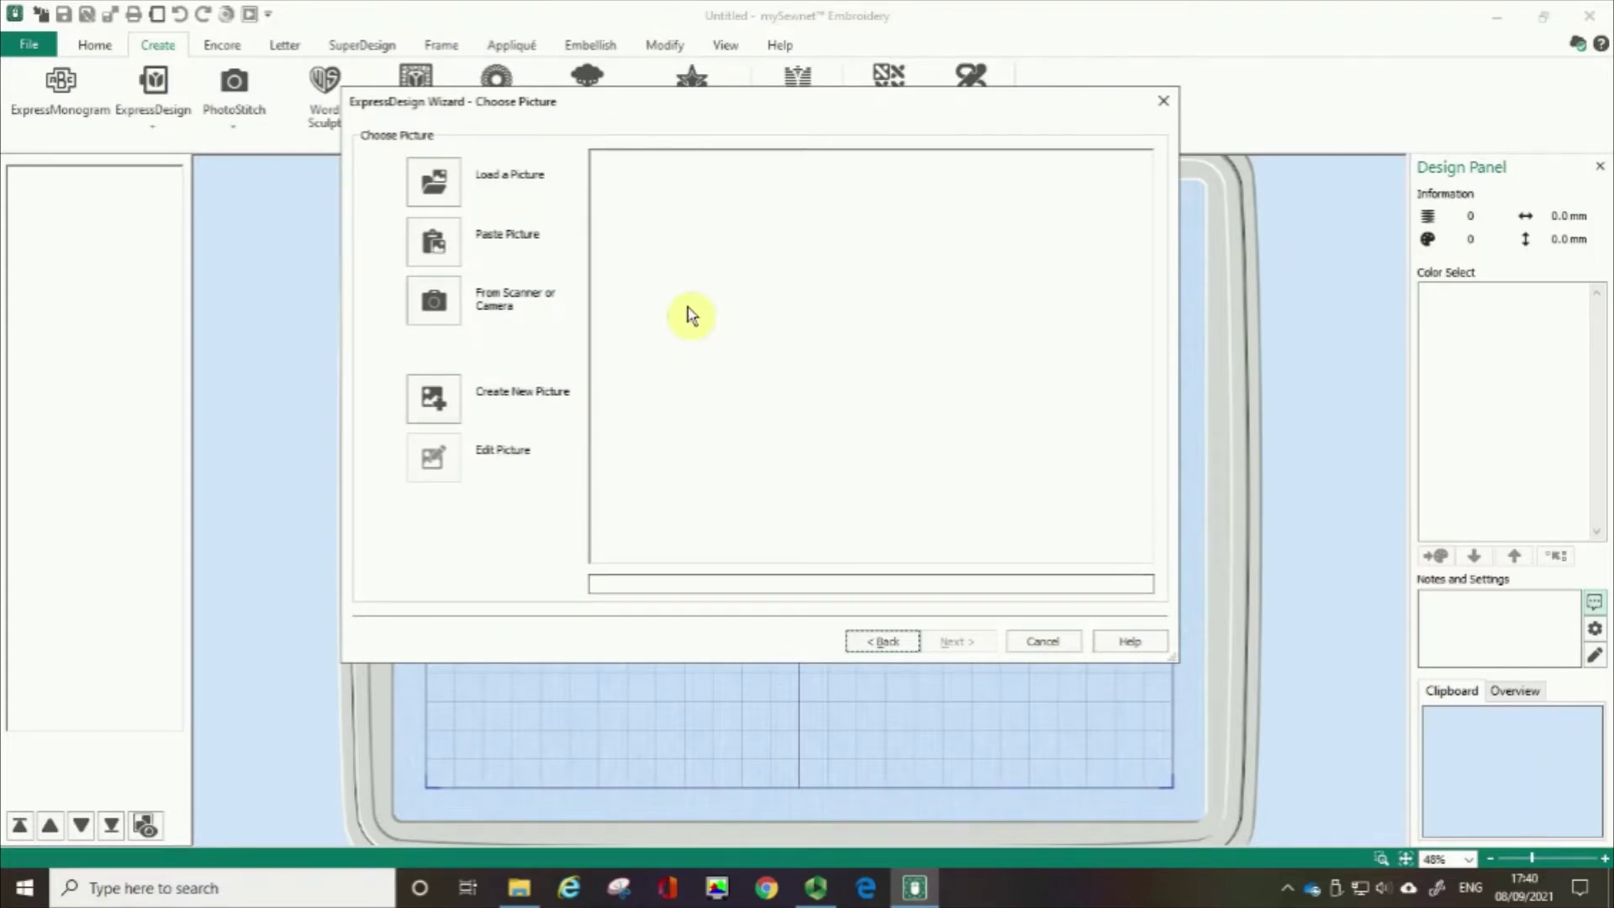
Load the squirrel picture Animals9.png from the Embroidery samples' Pics folder.
click(426, 192)
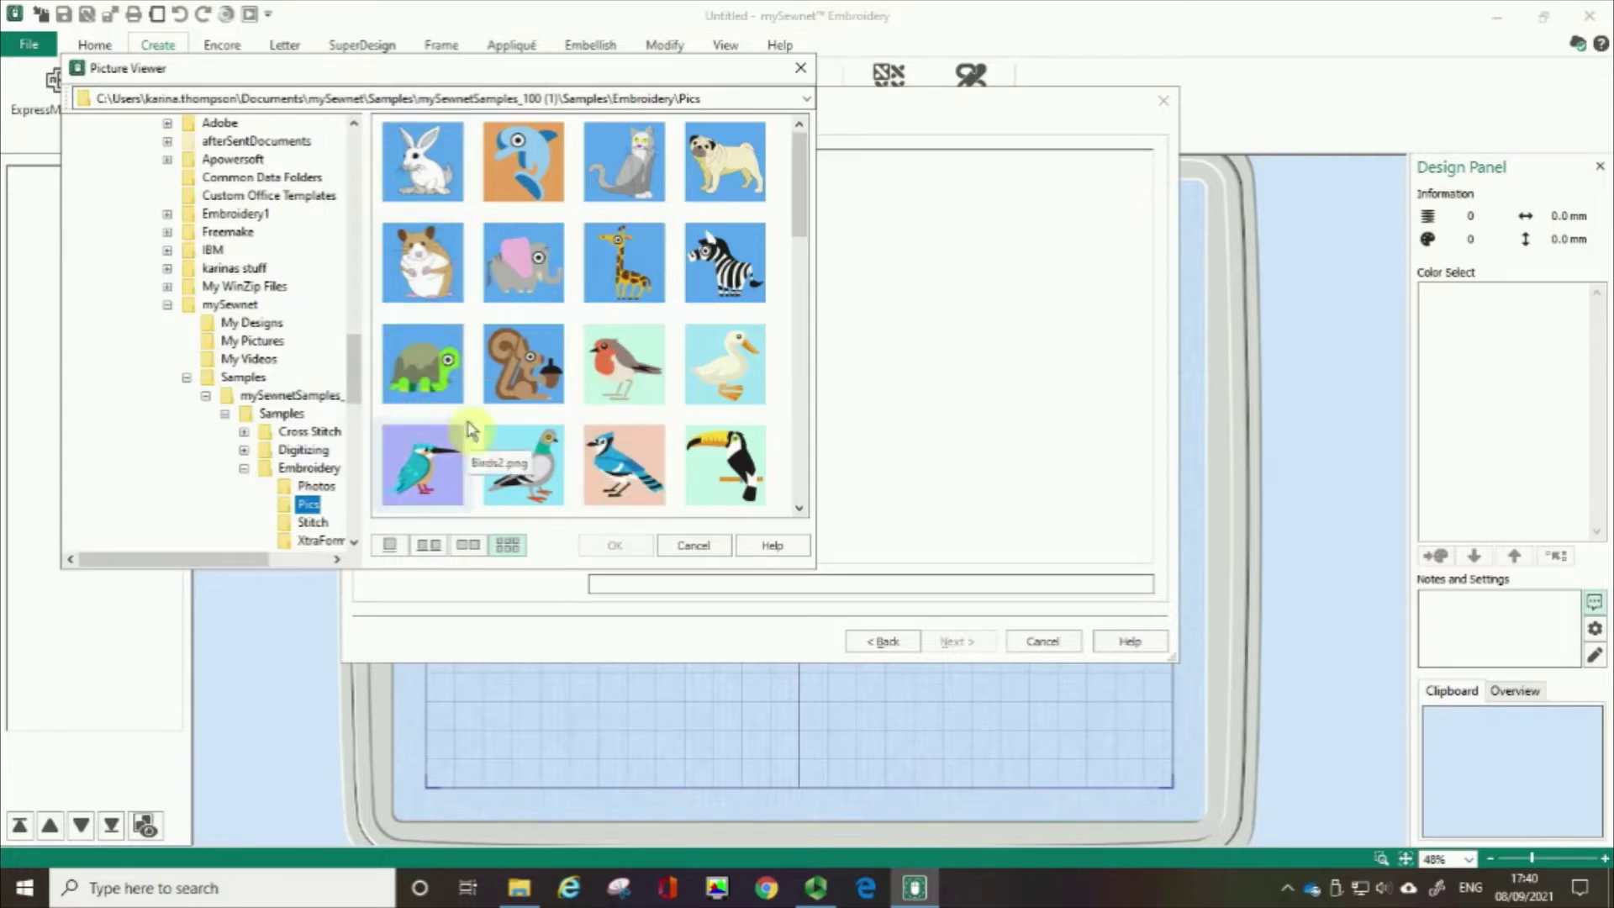
click(308, 506)
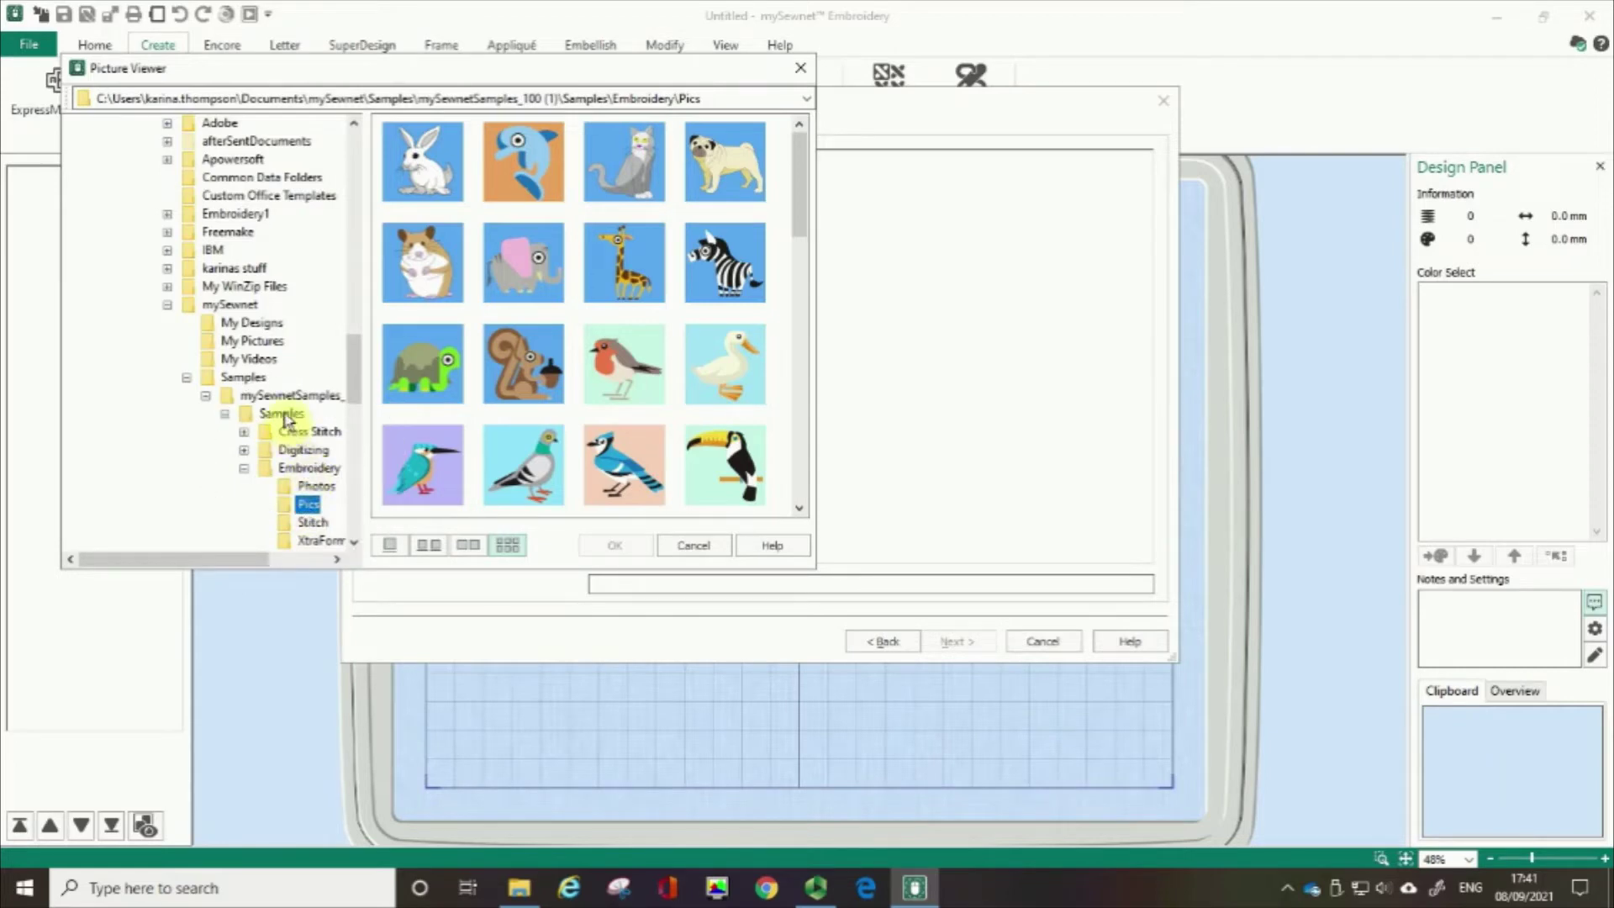
click(531, 382)
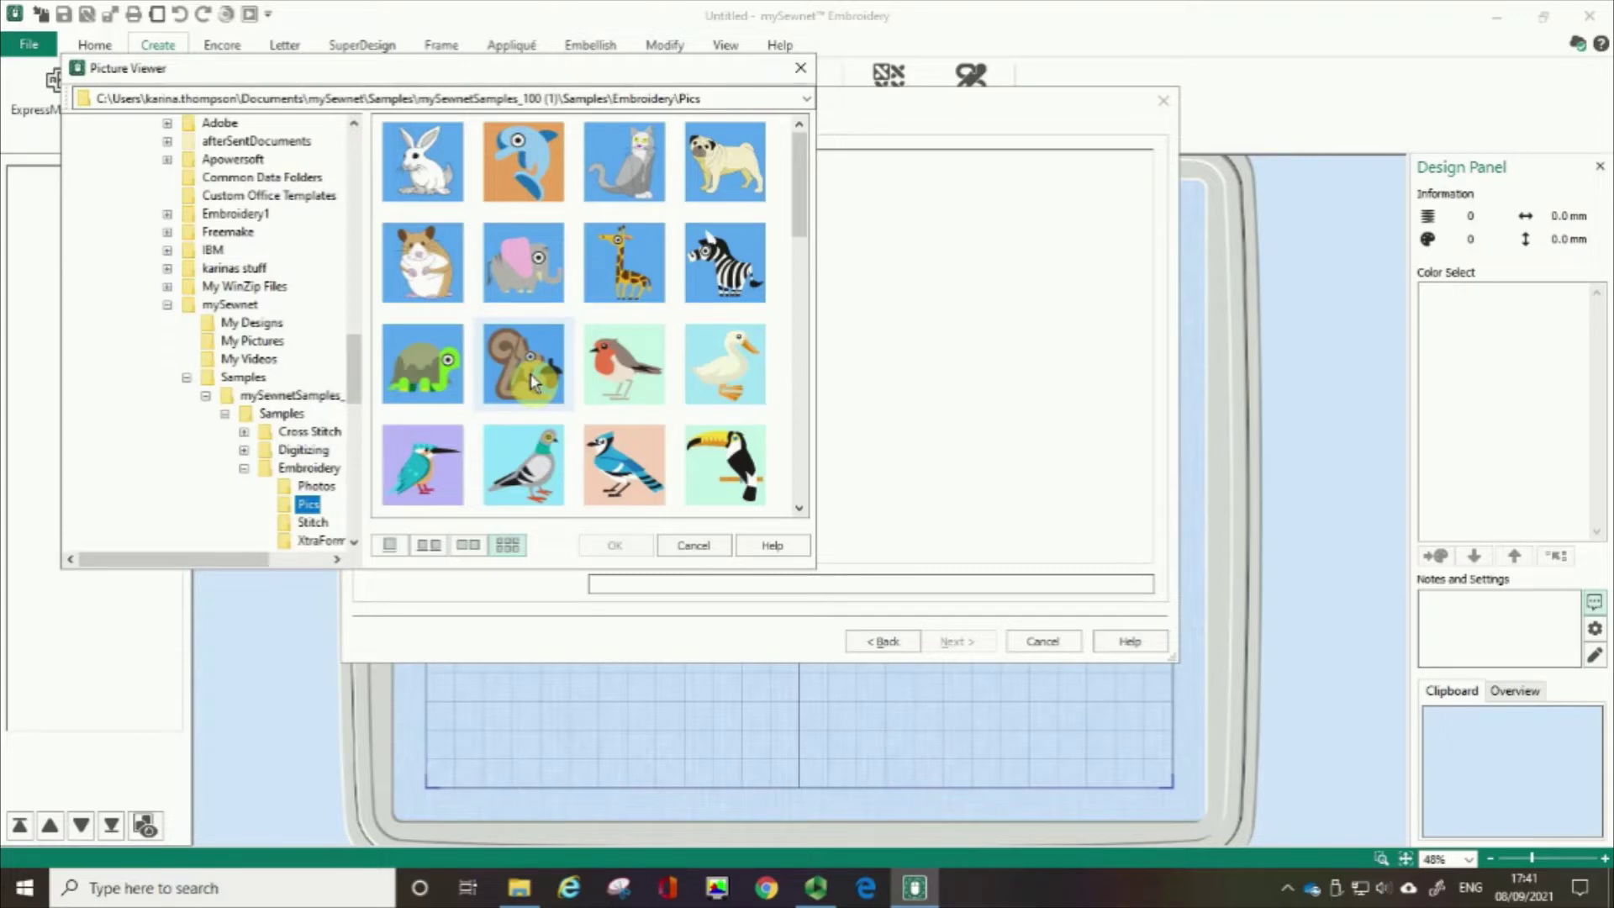
click(531, 382)
click(532, 379)
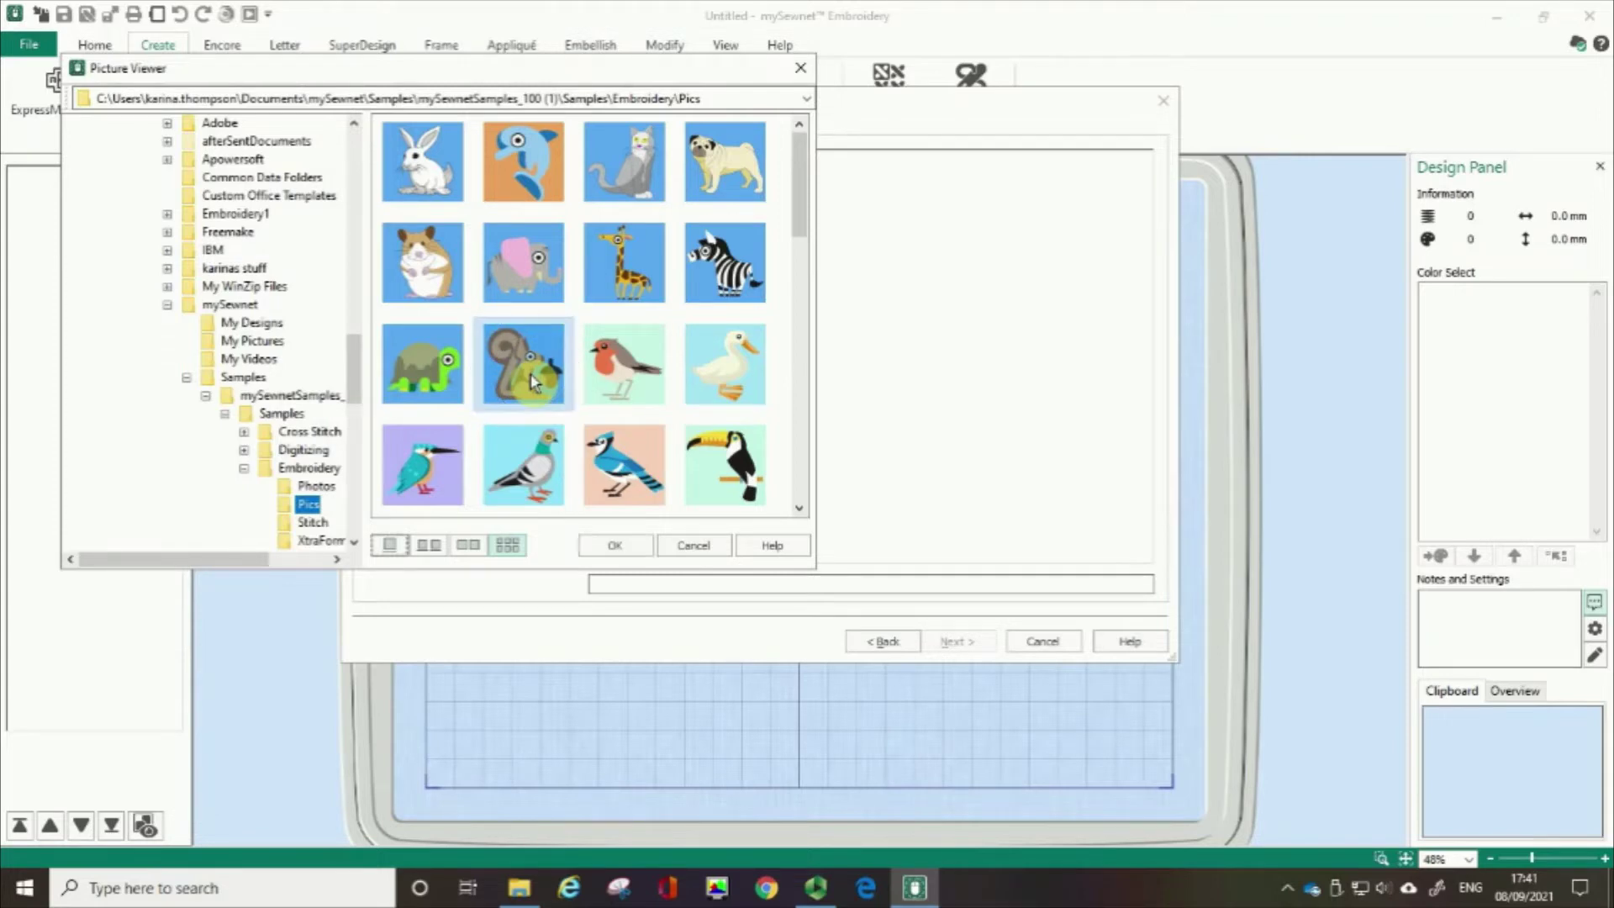
click(615, 548)
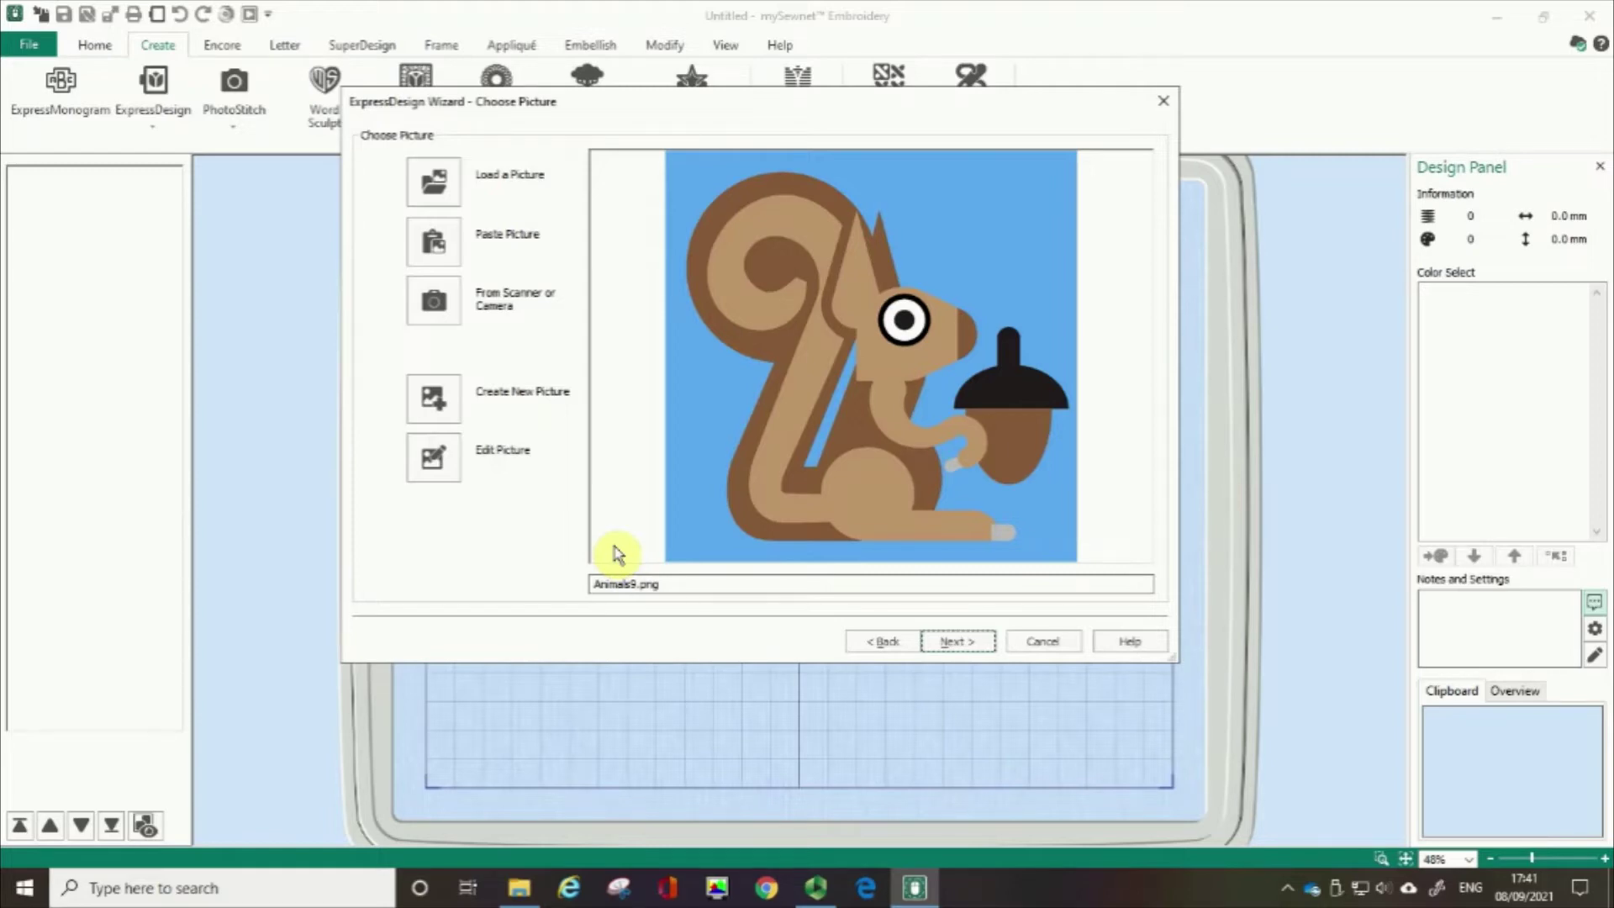
Accept the squirrel picture as the source and continue to its rotate and crop options.
click(242, 99)
click(239, 94)
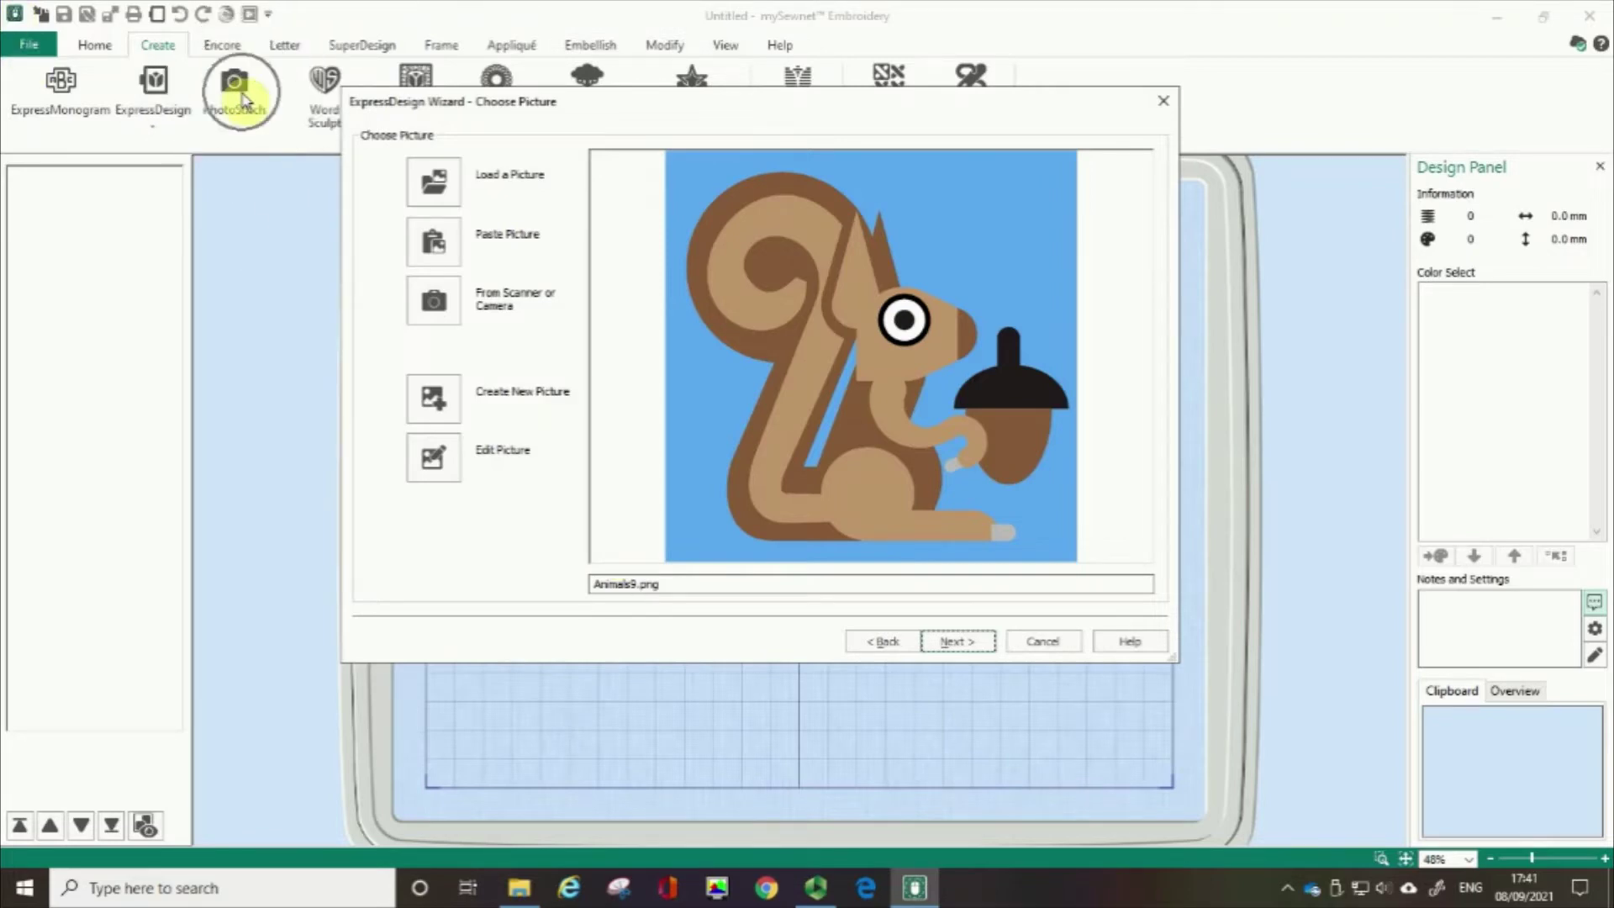
click(239, 91)
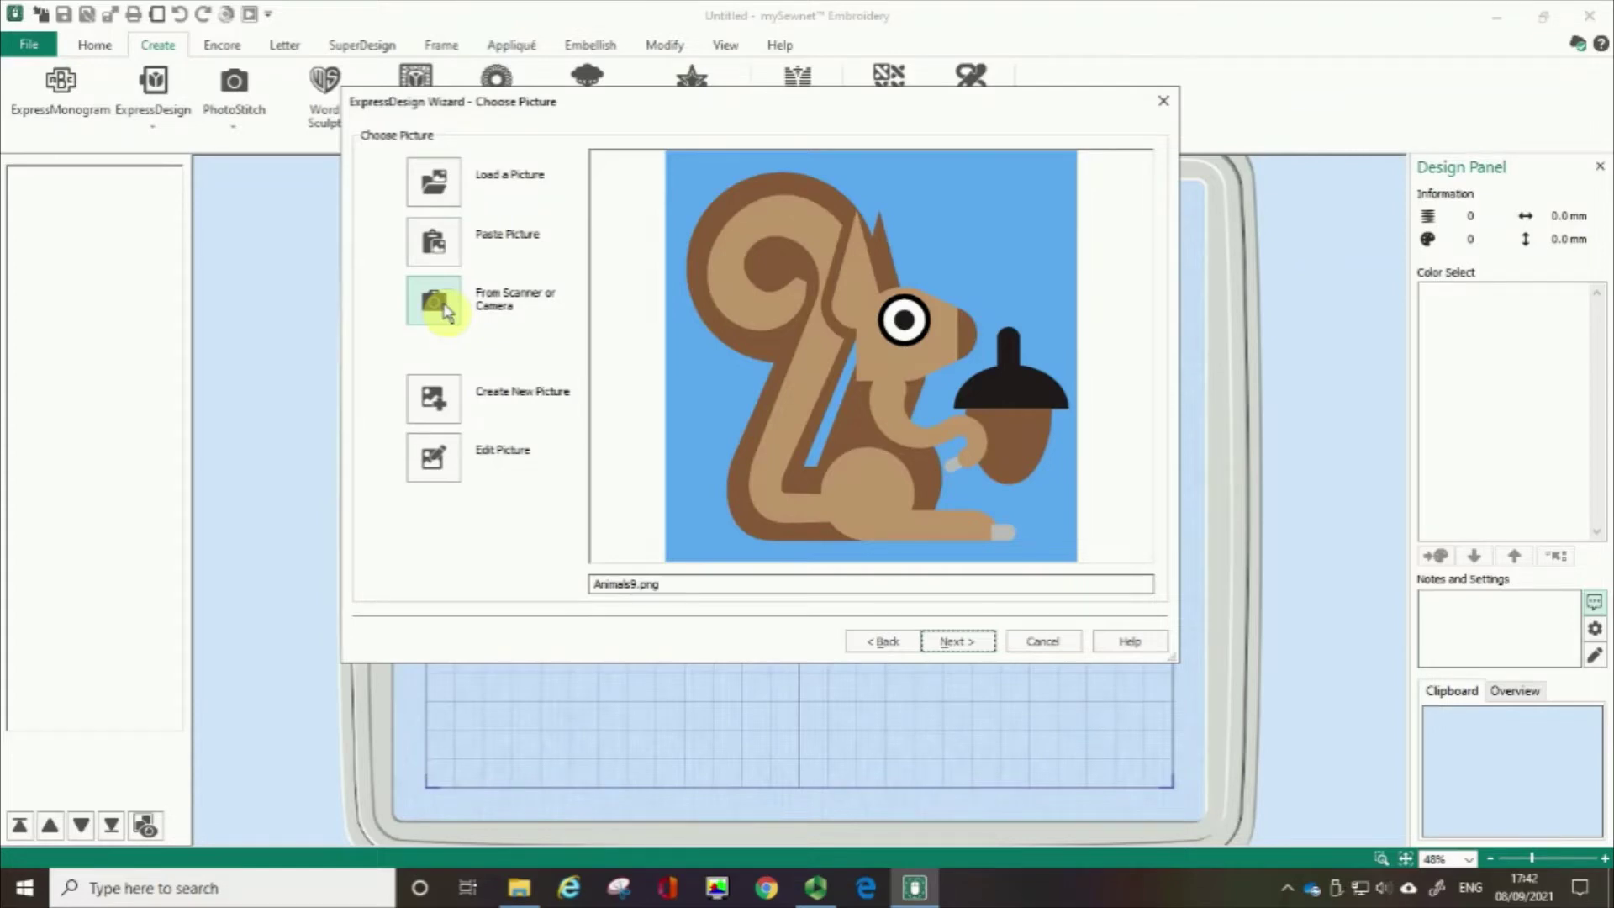
click(446, 410)
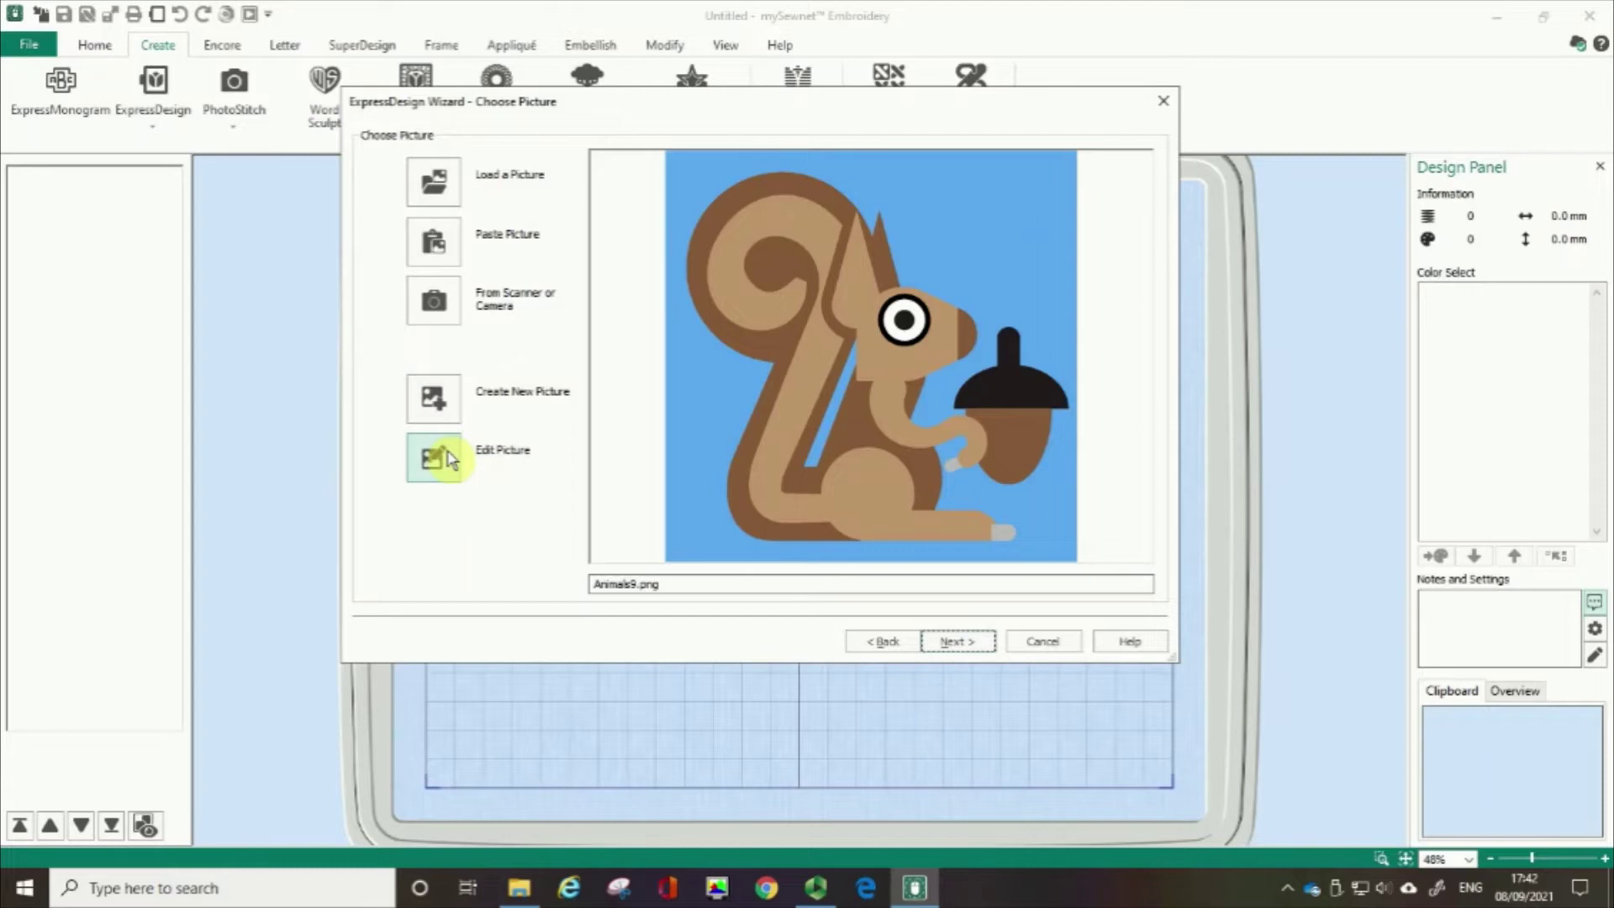
click(956, 643)
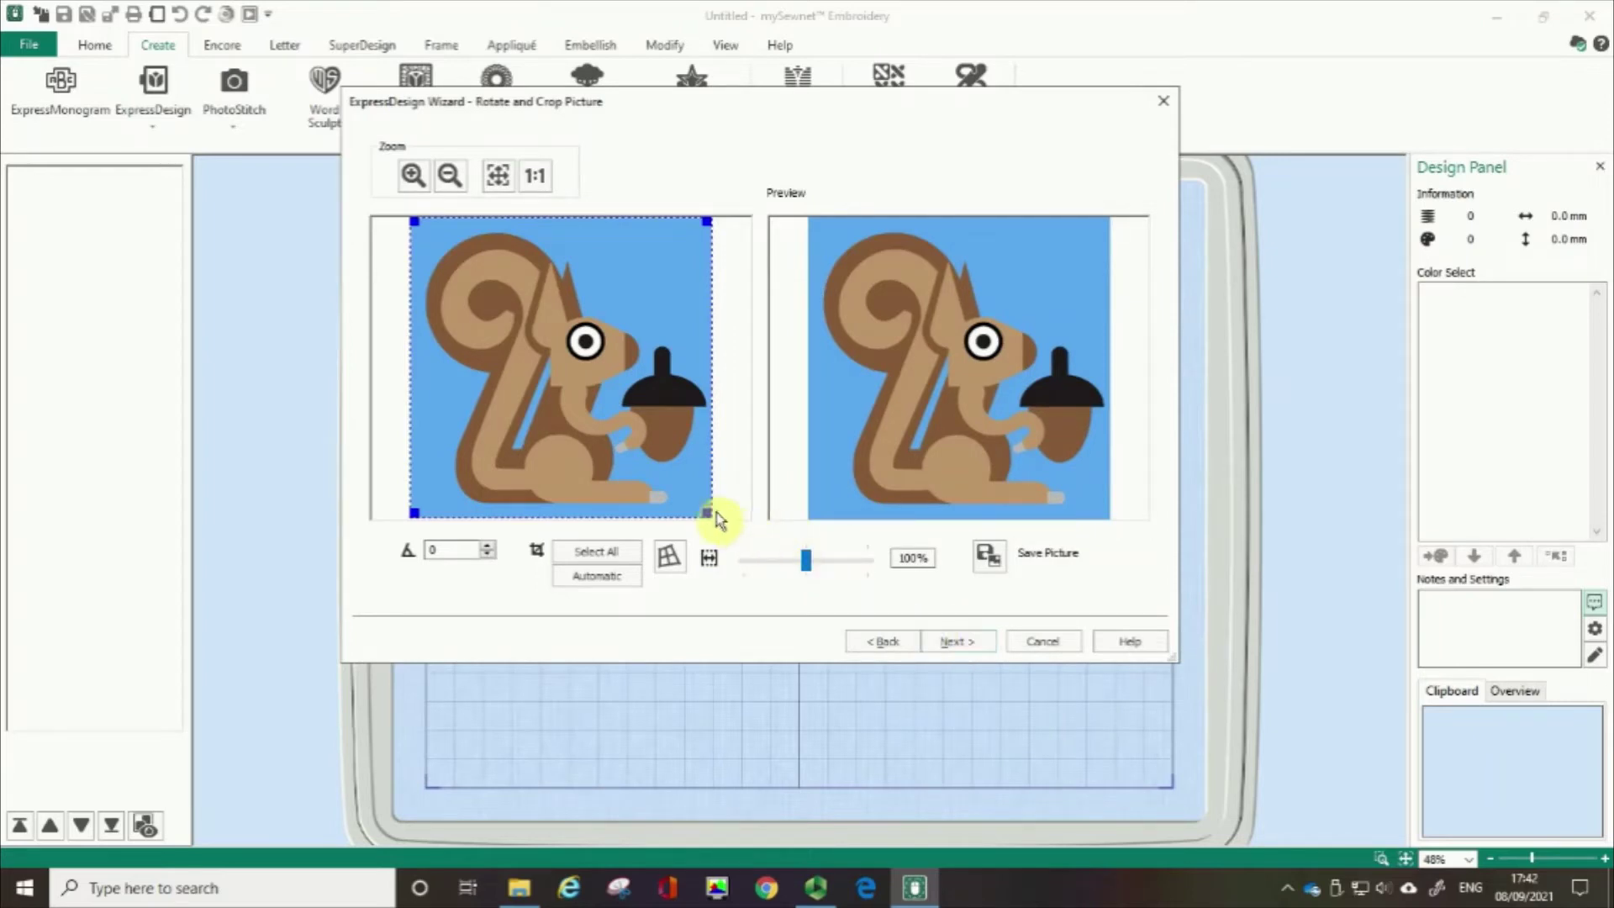
Try cropping the squirrel picture inward from its lower-right corner, and restore the crop frame to the full picture.
drag(709, 514, 666, 467)
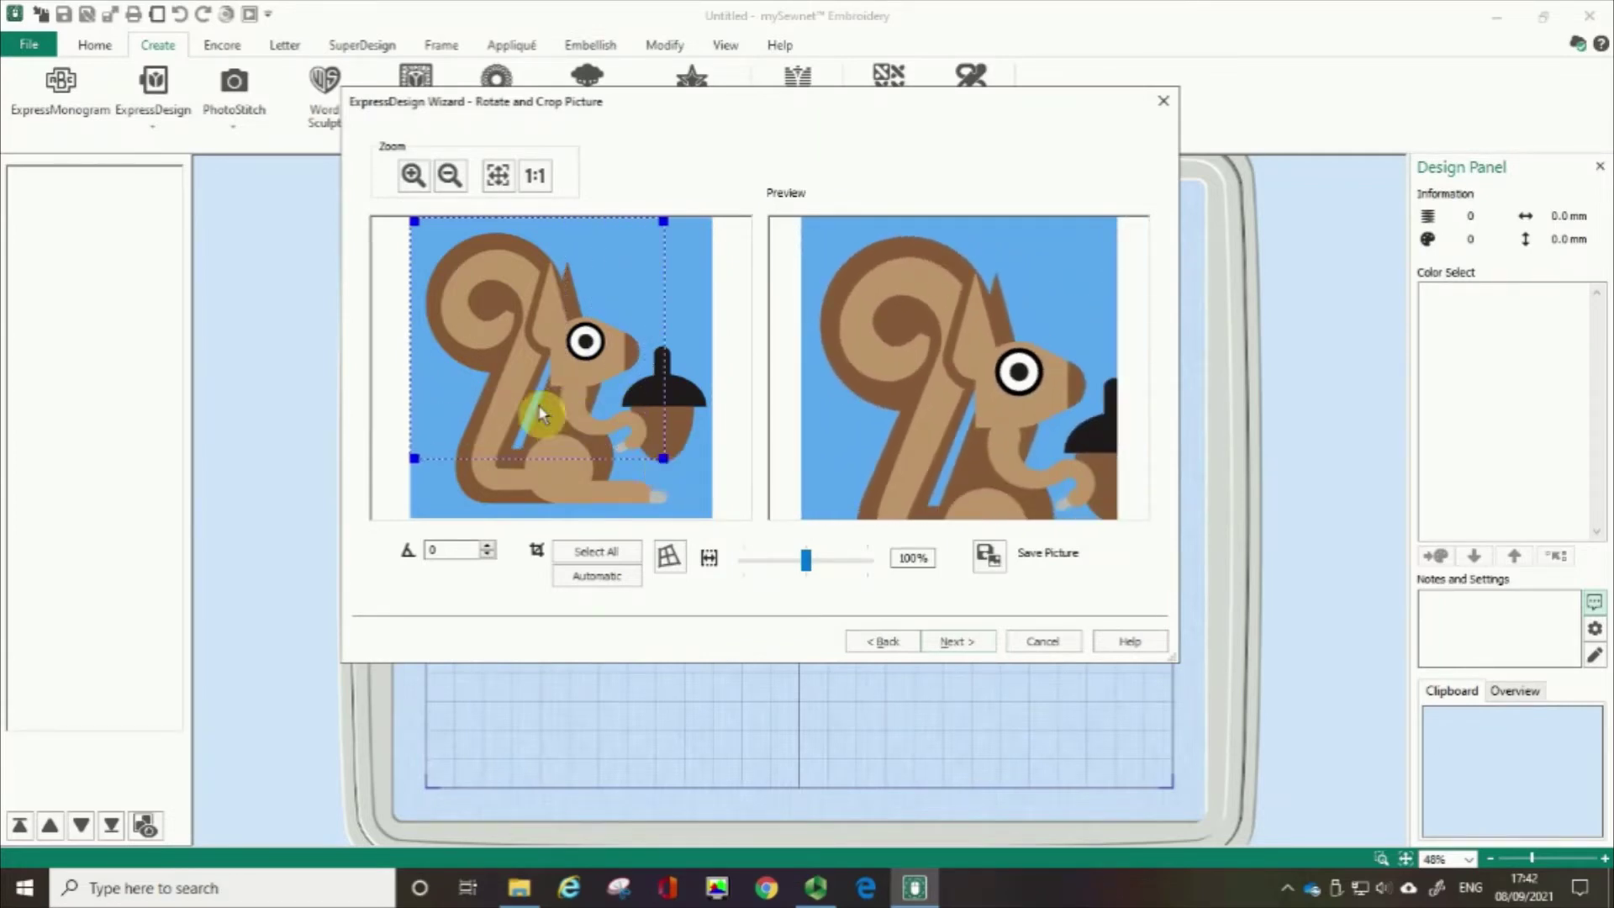
drag(666, 463, 707, 515)
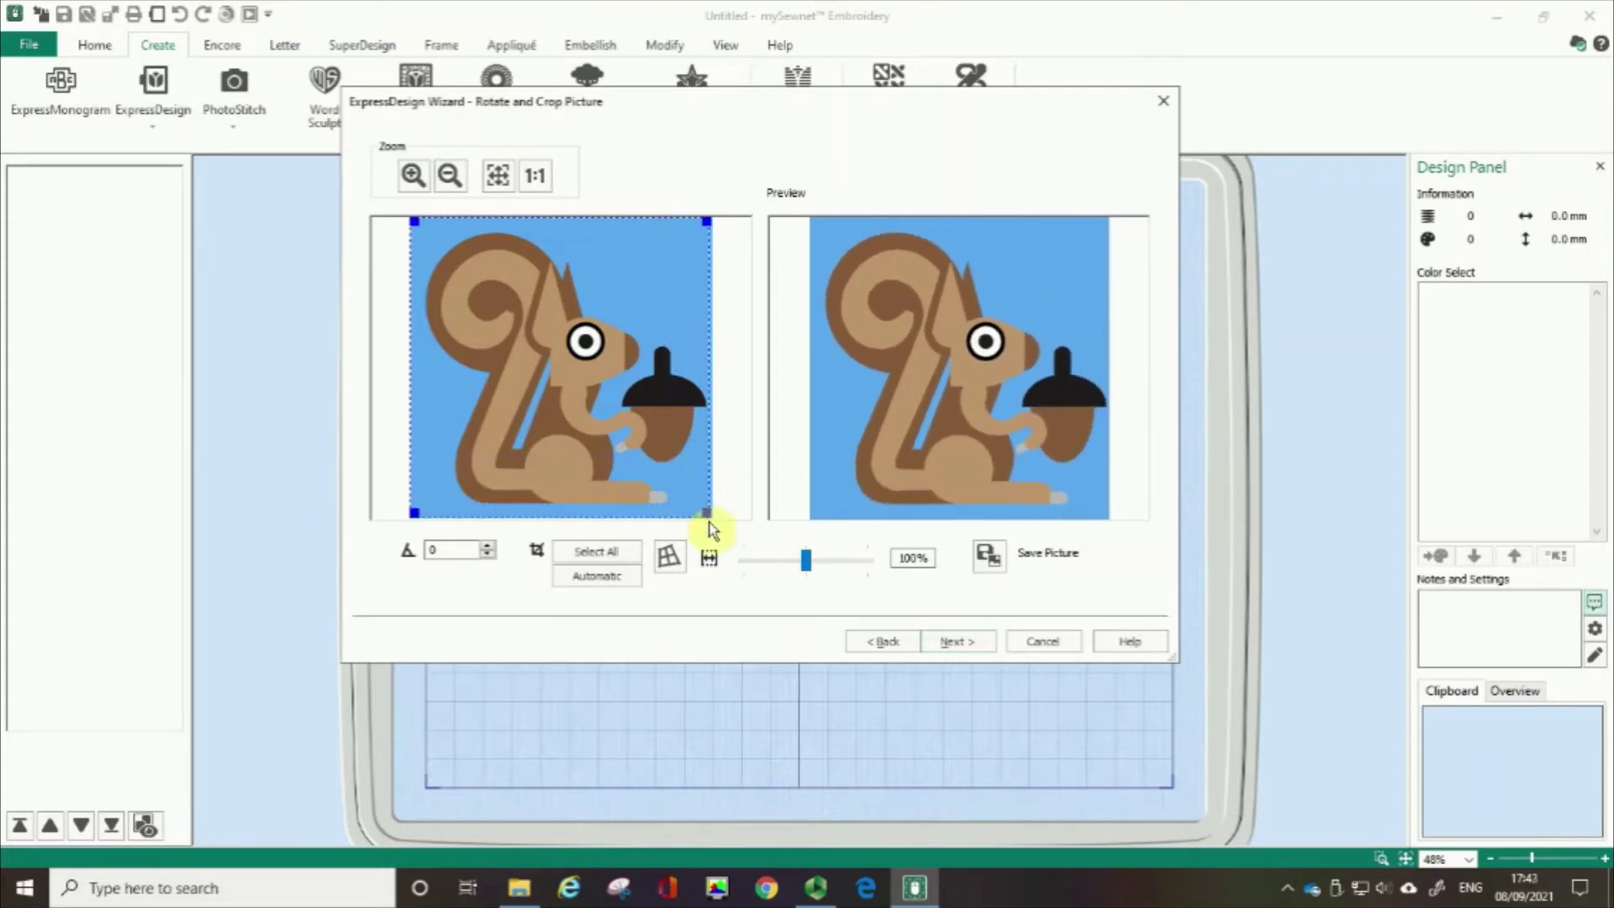
click(465, 178)
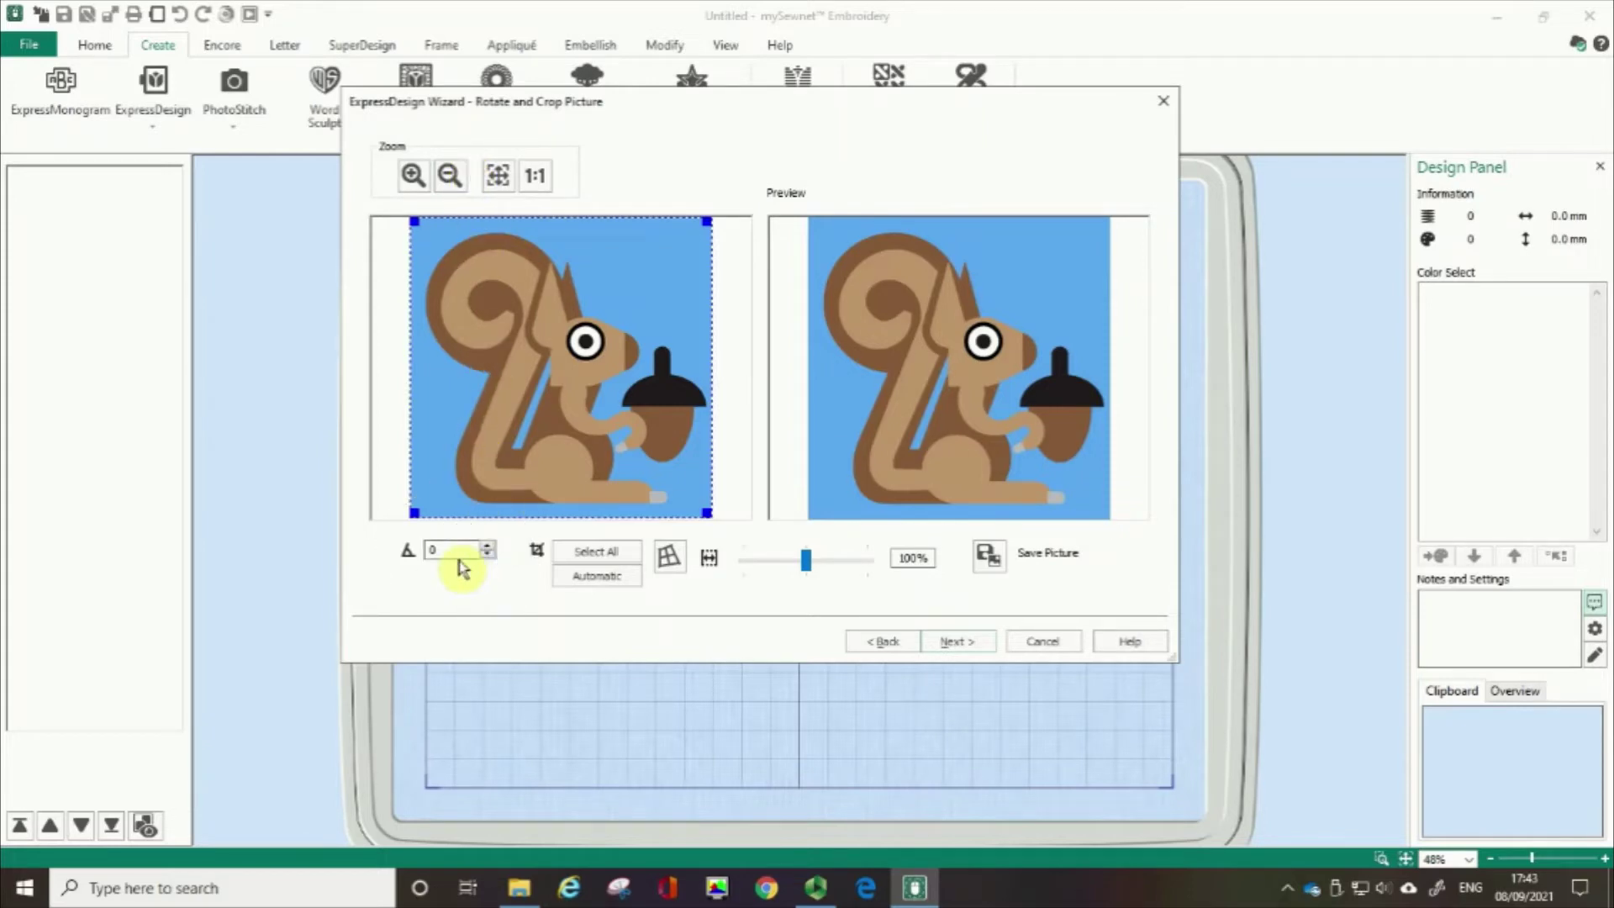
Accept the whole picture uncropped and unrotated and continue to the design size options.
click(666, 568)
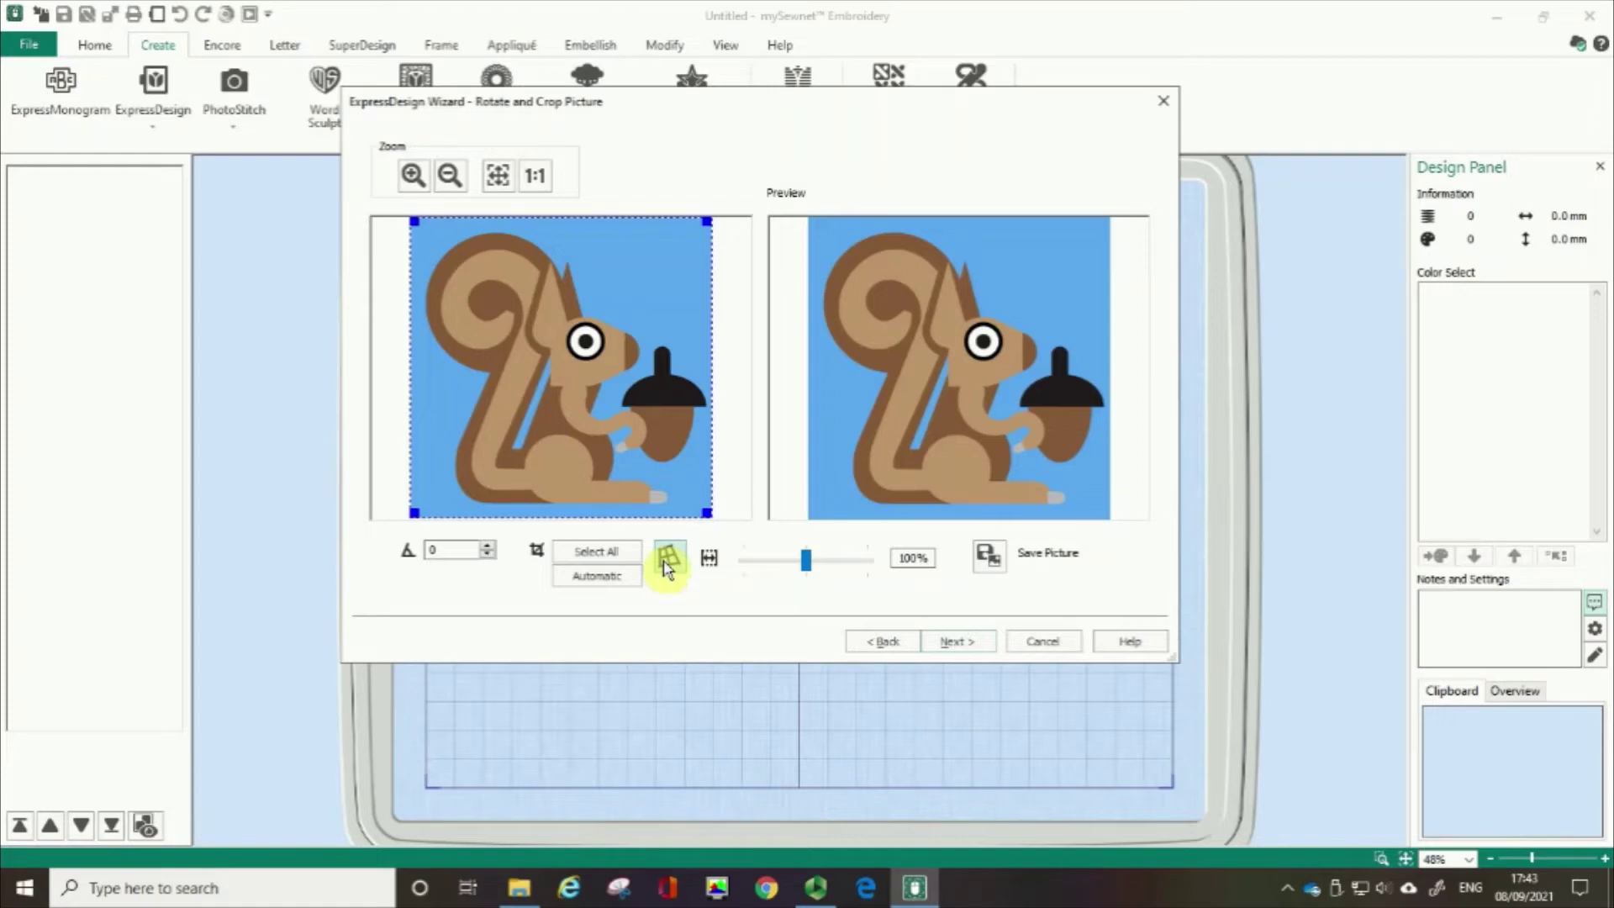
click(753, 568)
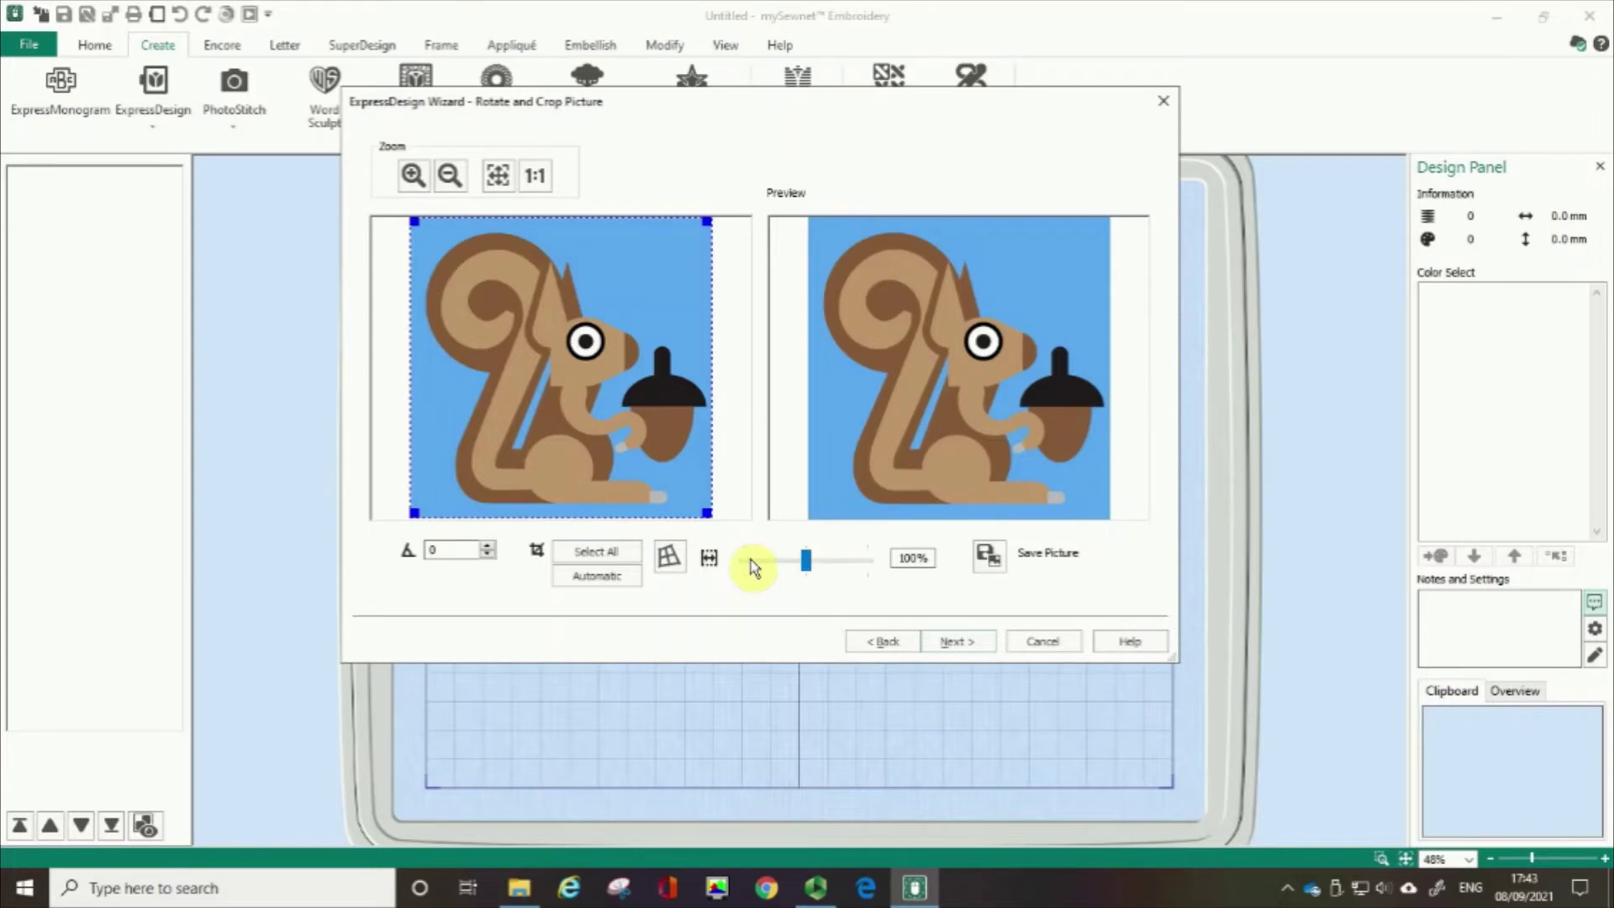
click(983, 561)
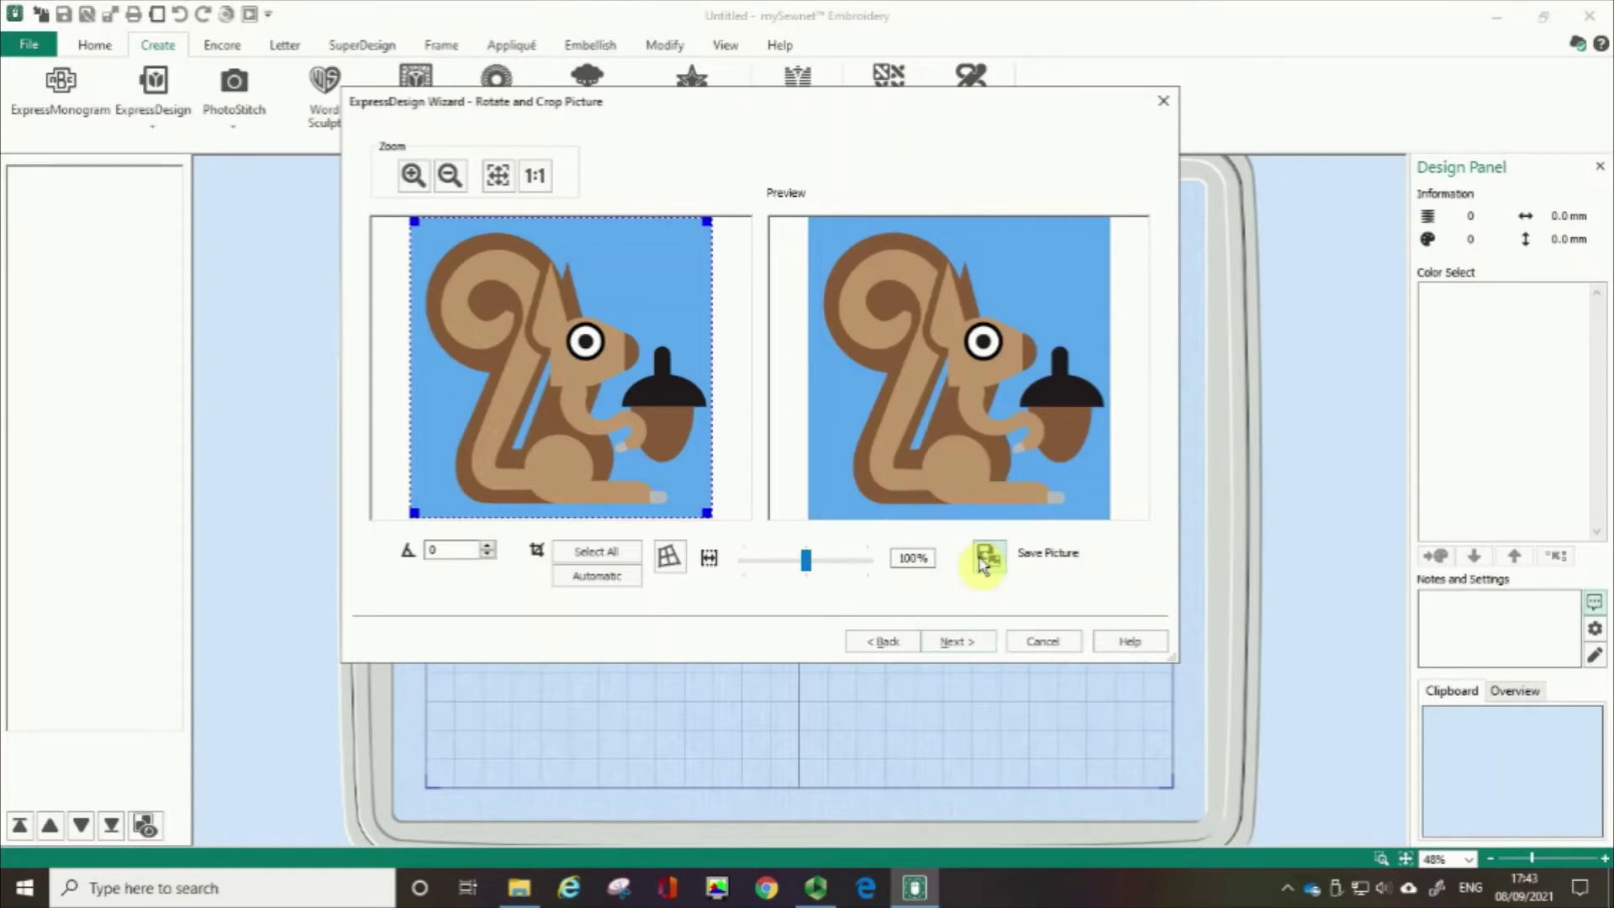
click(967, 649)
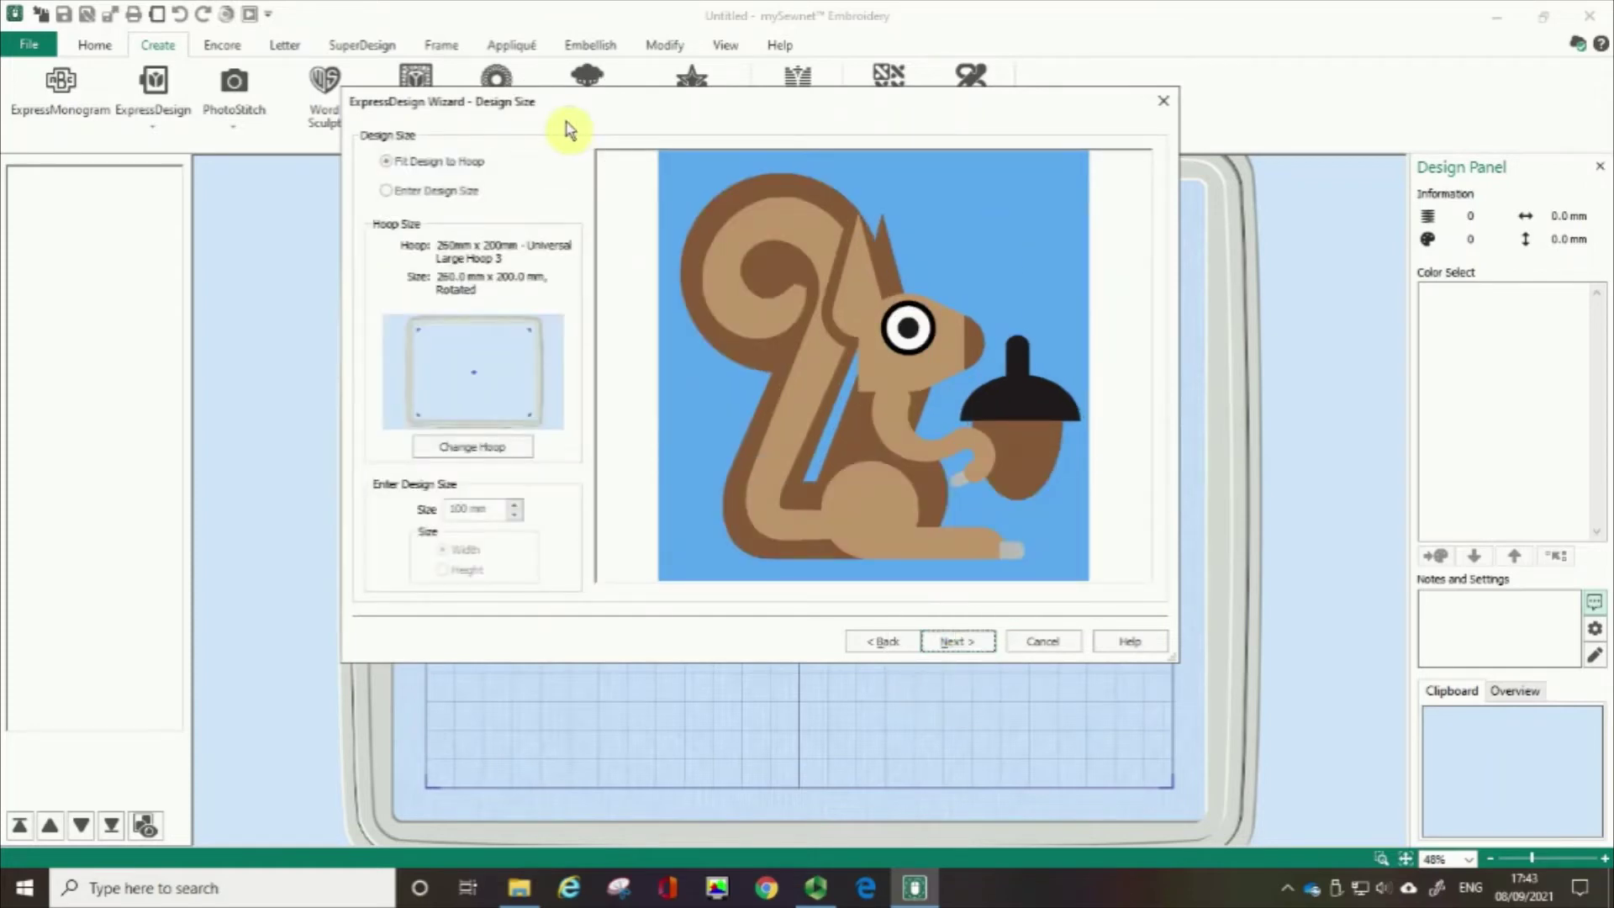
Set the design size to fit the 260 mm x 200 mm hoop and continue to the thread colors.
click(431, 171)
click(512, 448)
click(512, 447)
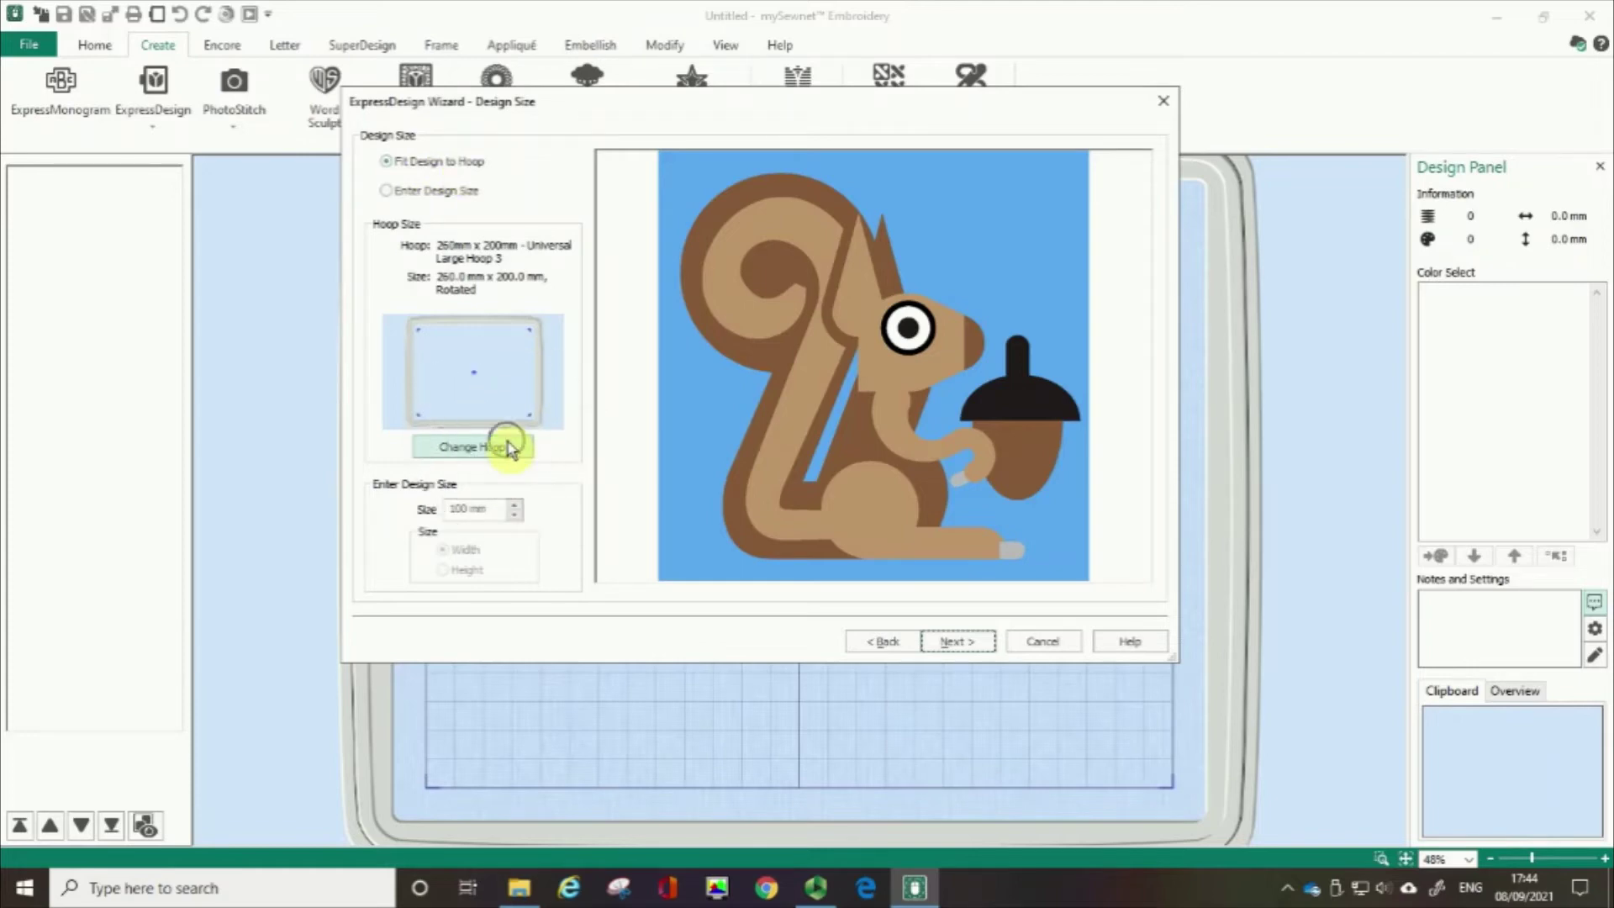
click(387, 193)
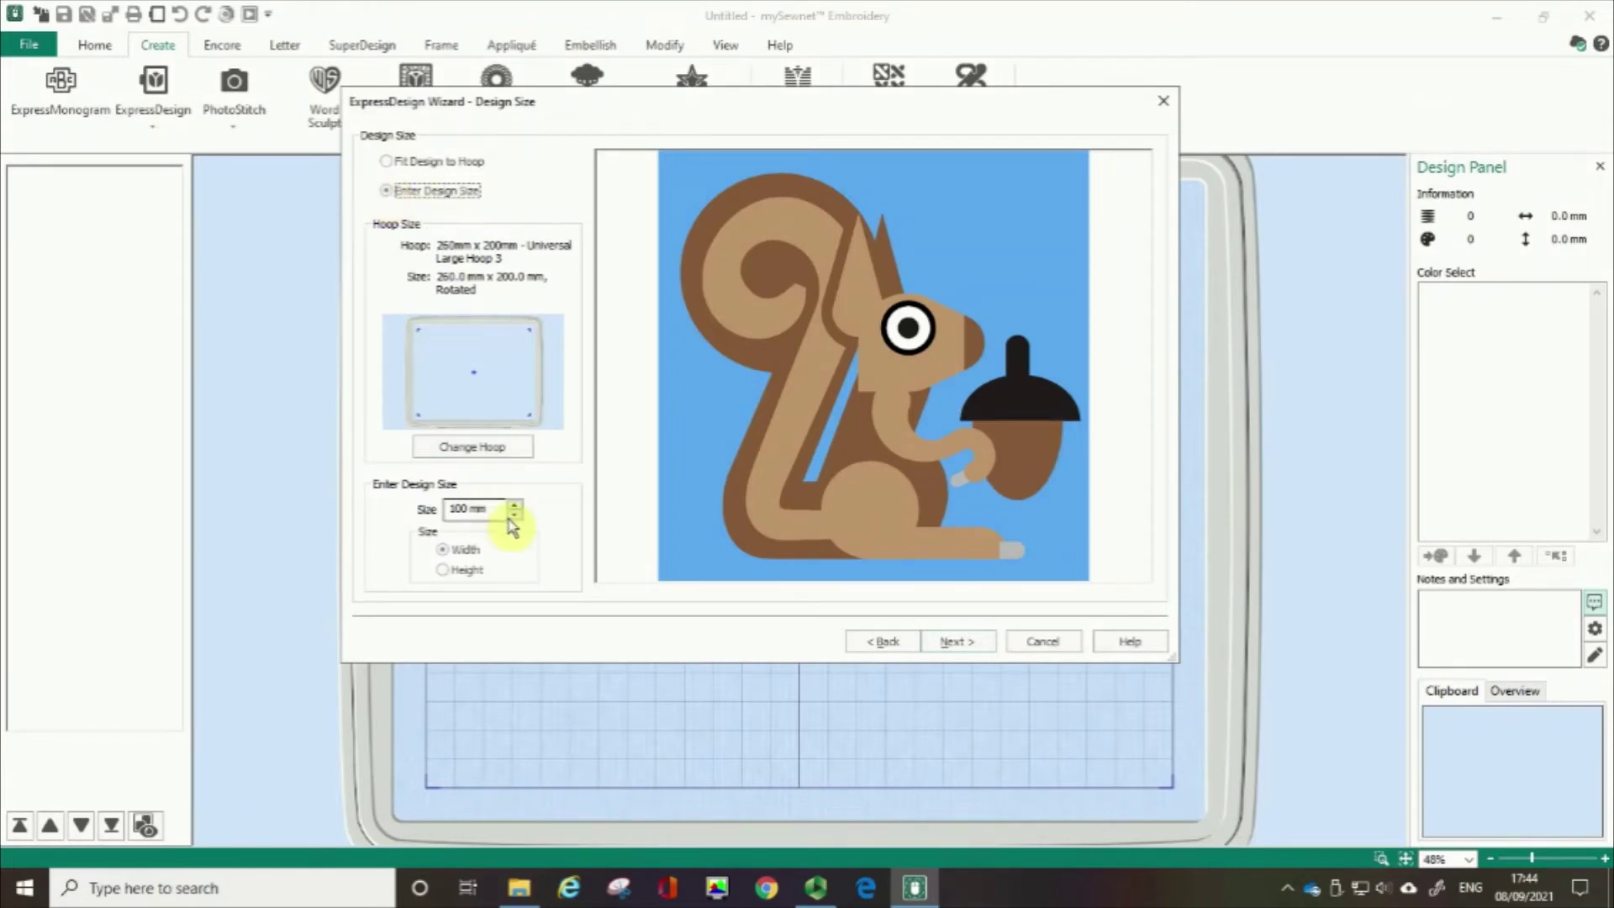
drag(469, 511, 447, 511)
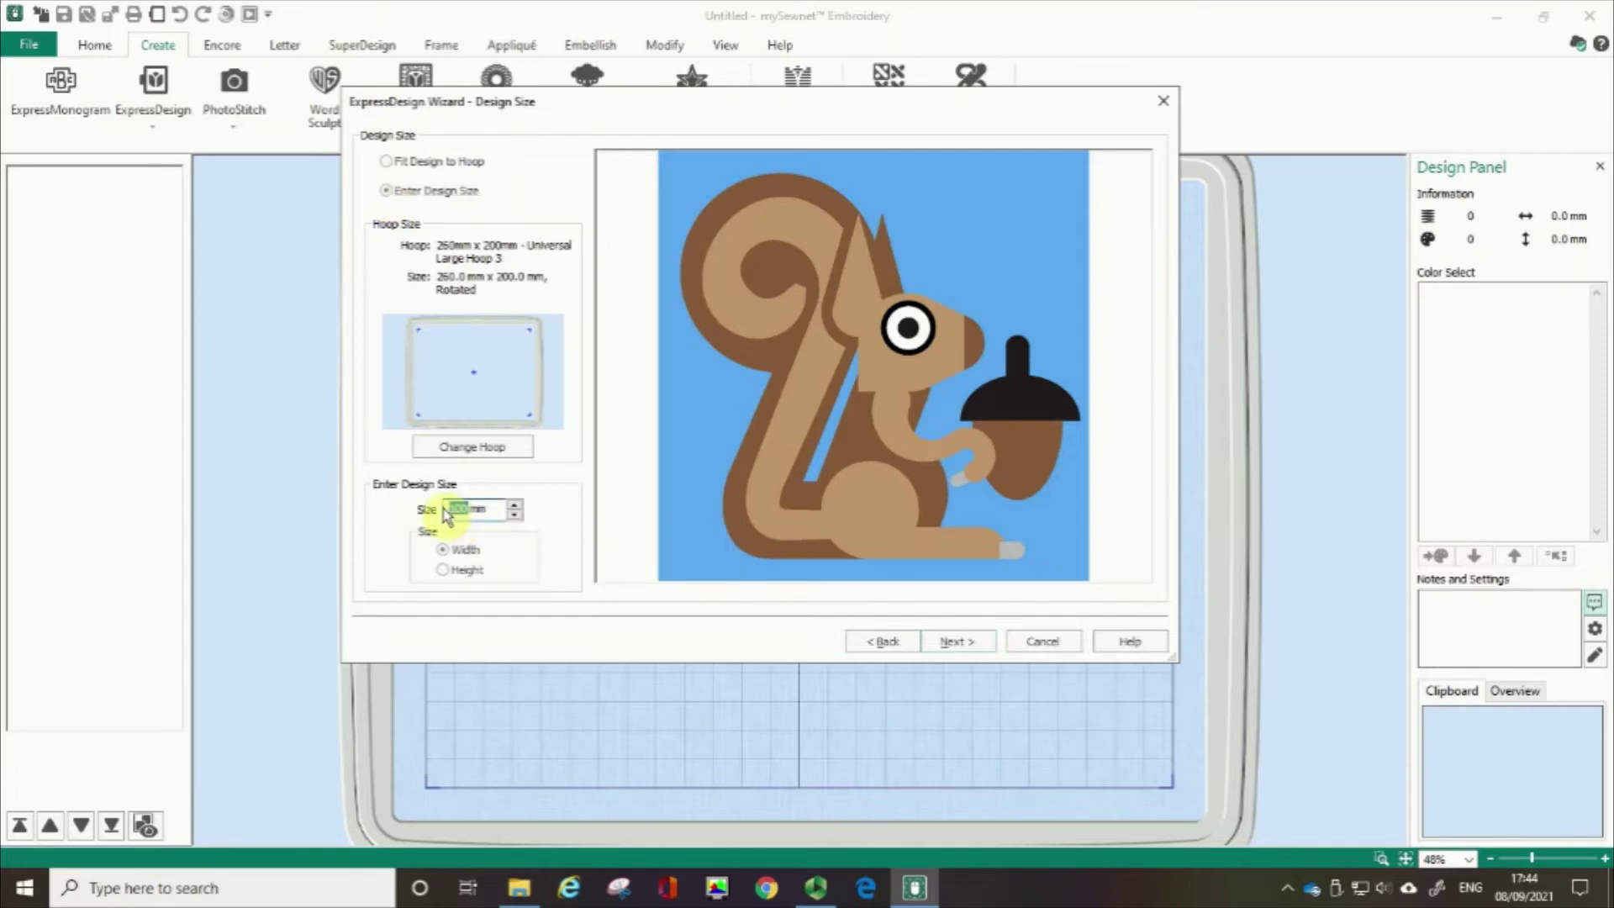
click(388, 163)
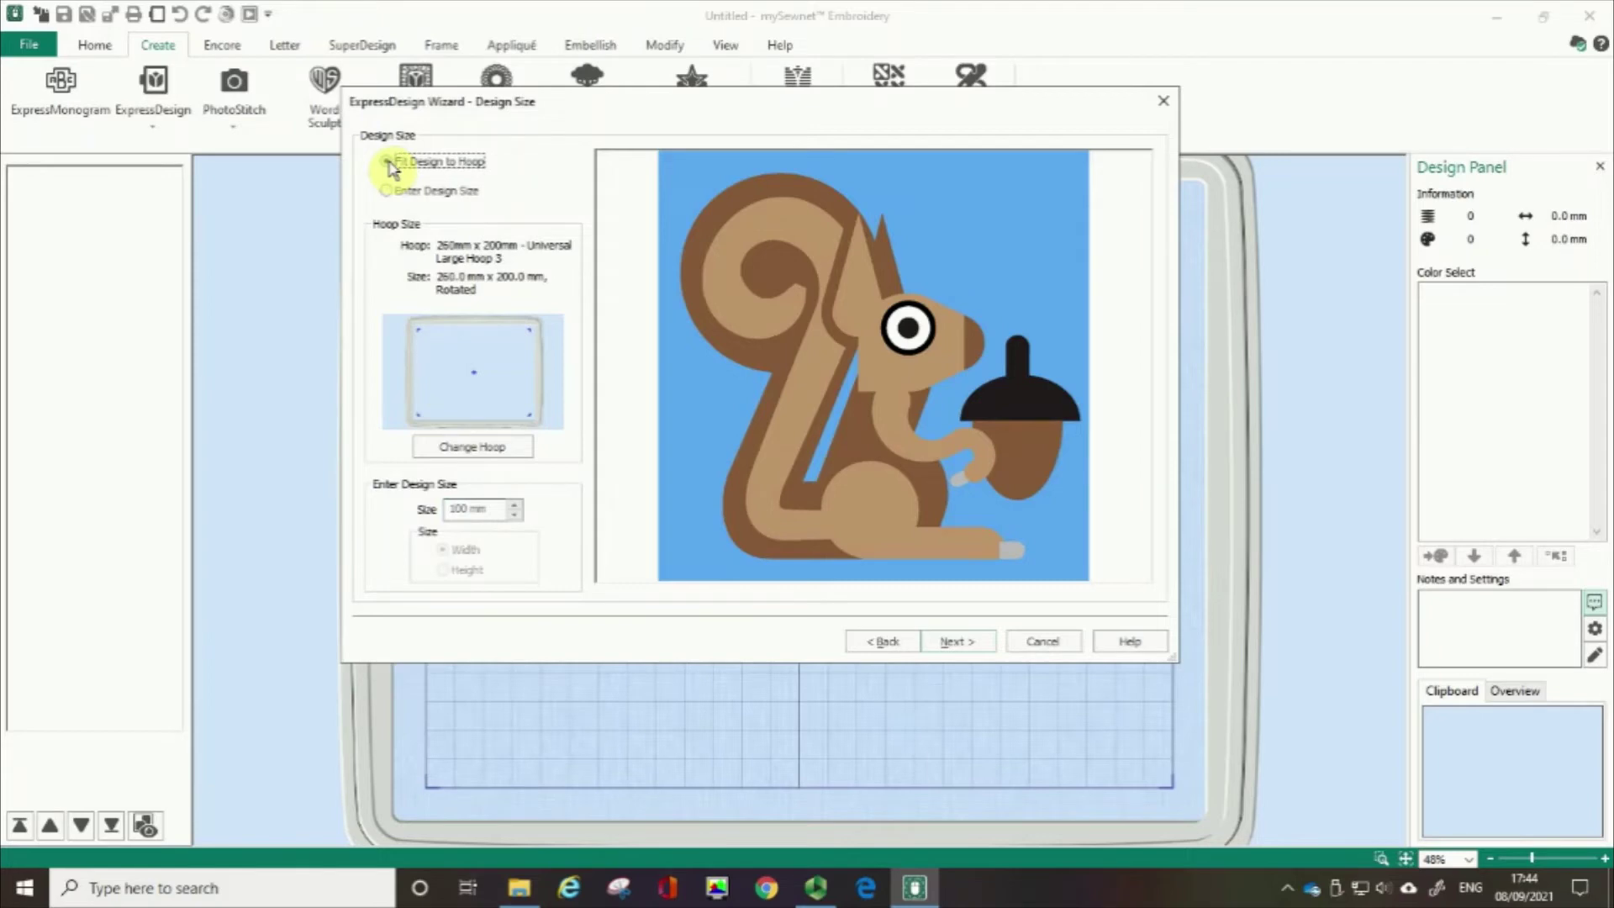
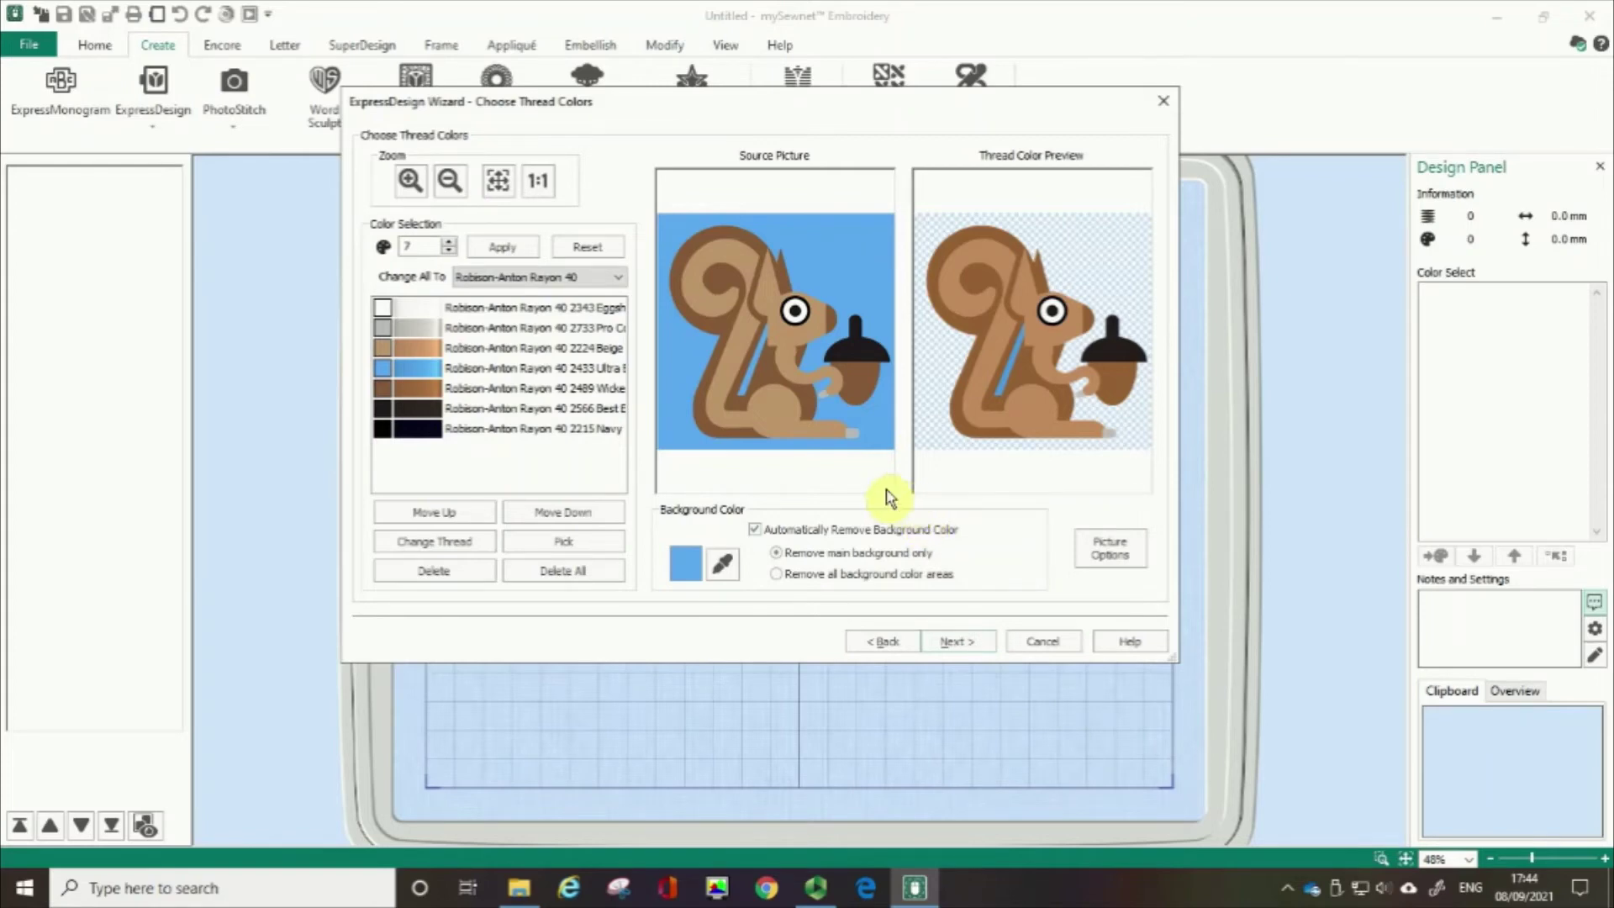
Set the automatic background removal to remove all background color areas and continue to the fabric and stitch type options.
click(859, 257)
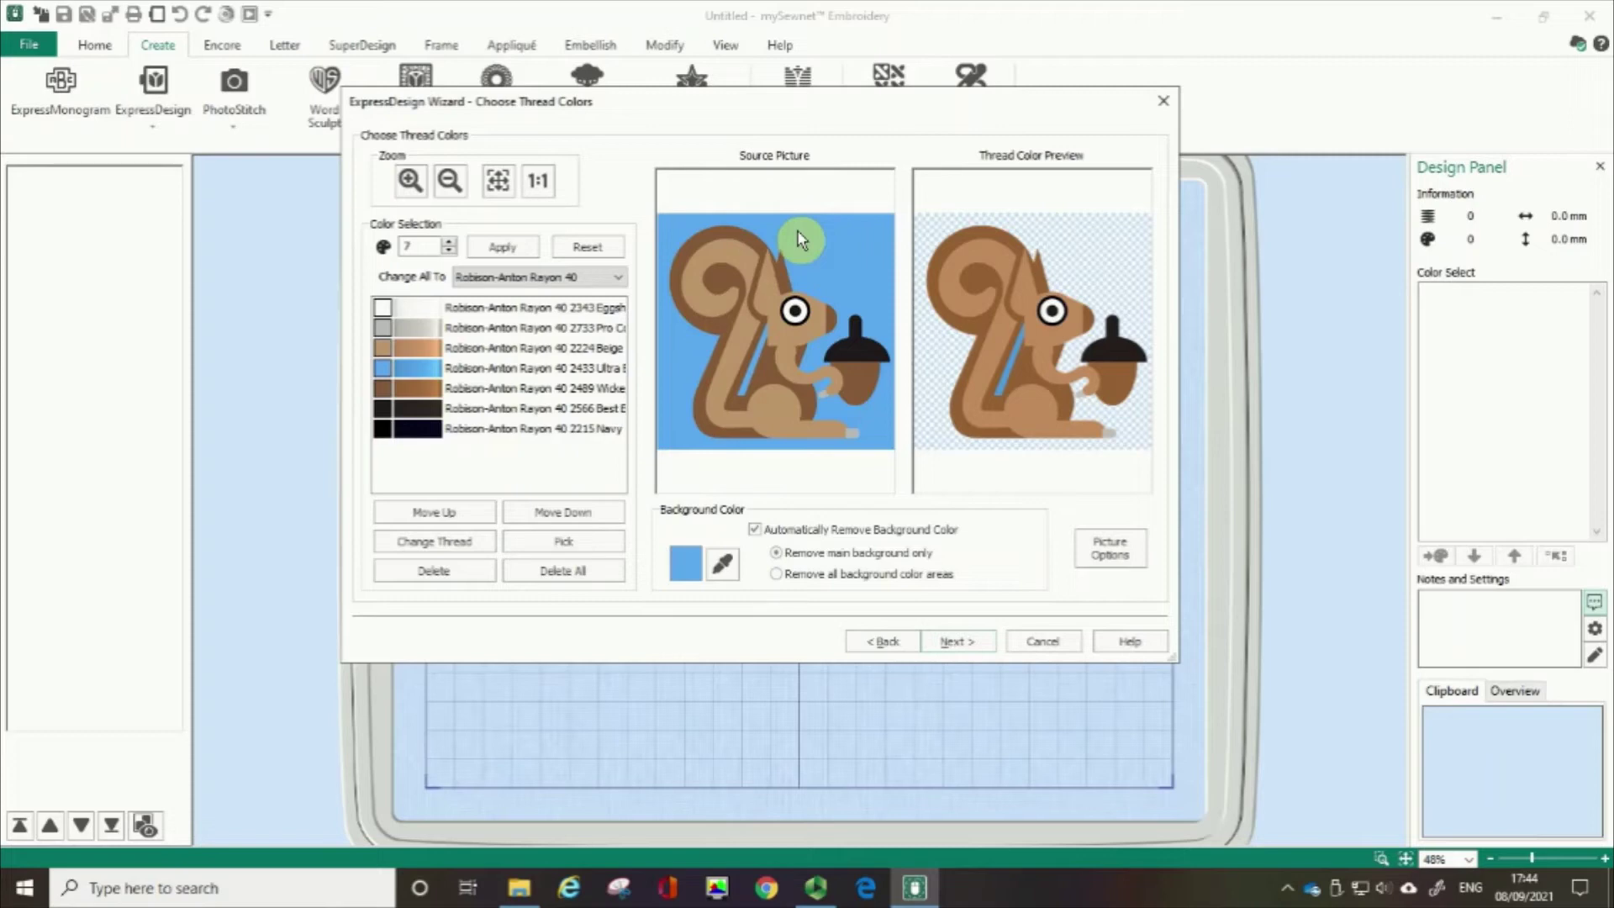
click(773, 535)
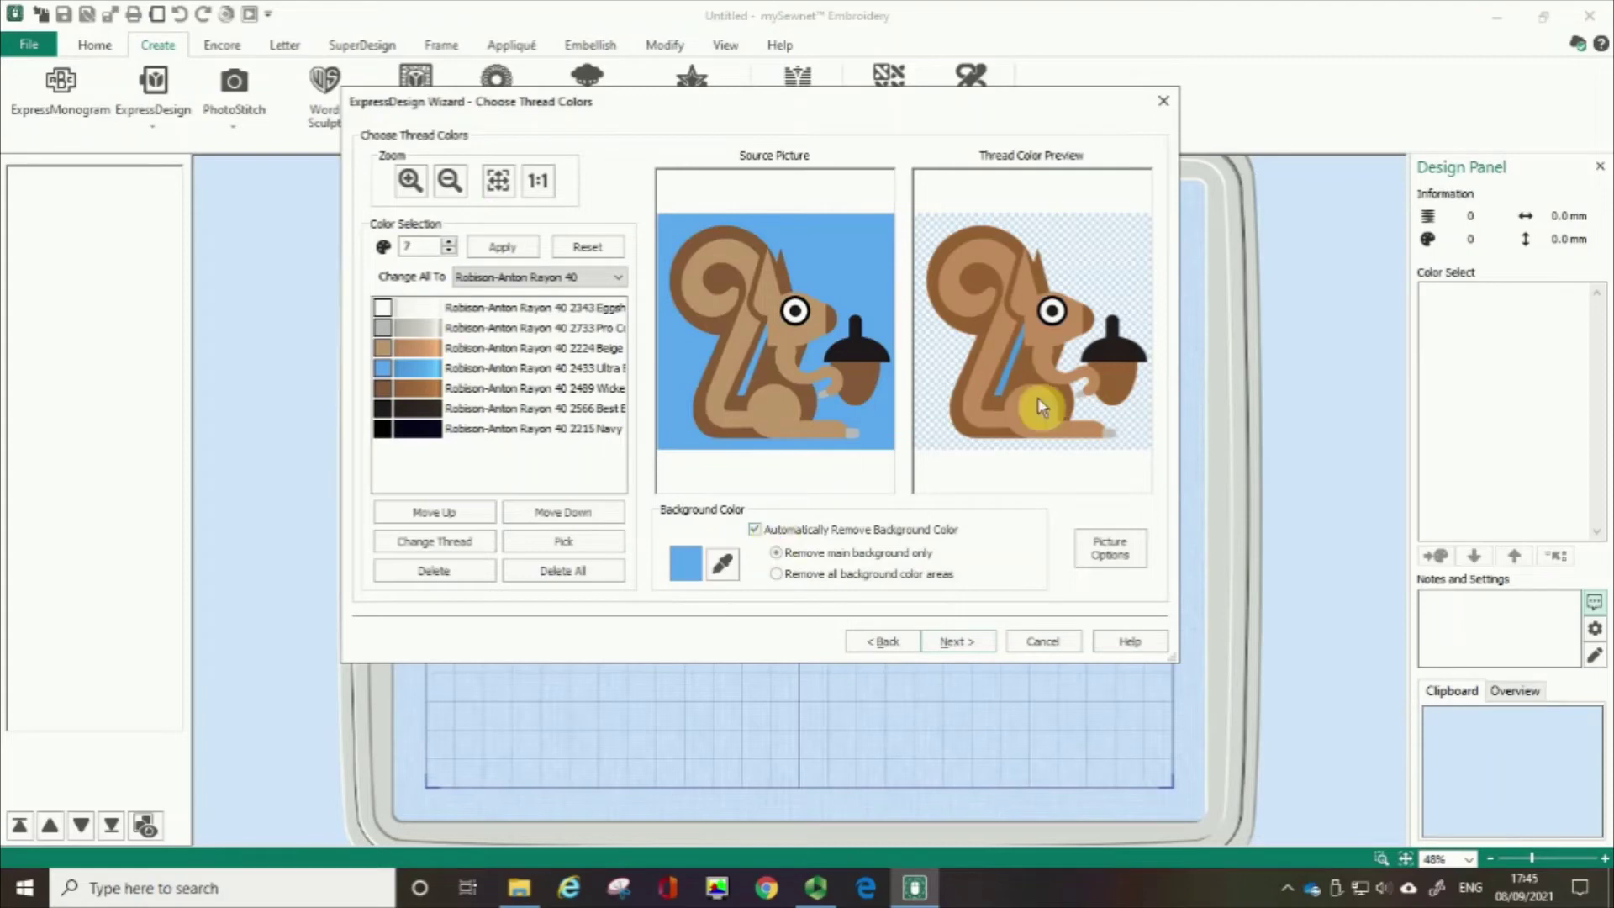
click(1104, 244)
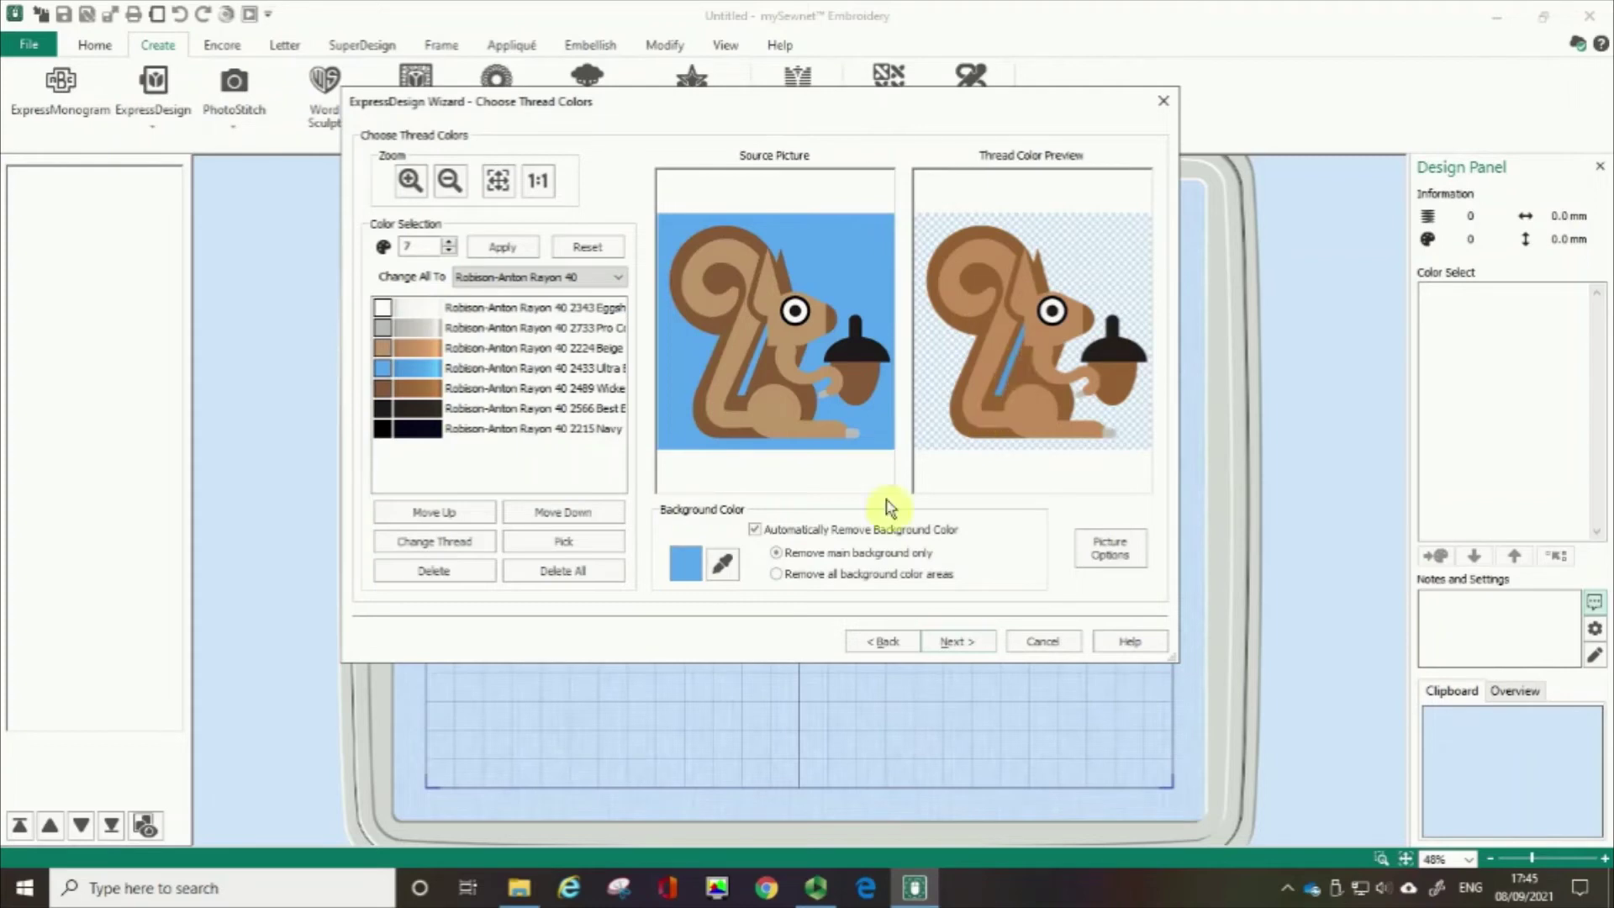
click(777, 575)
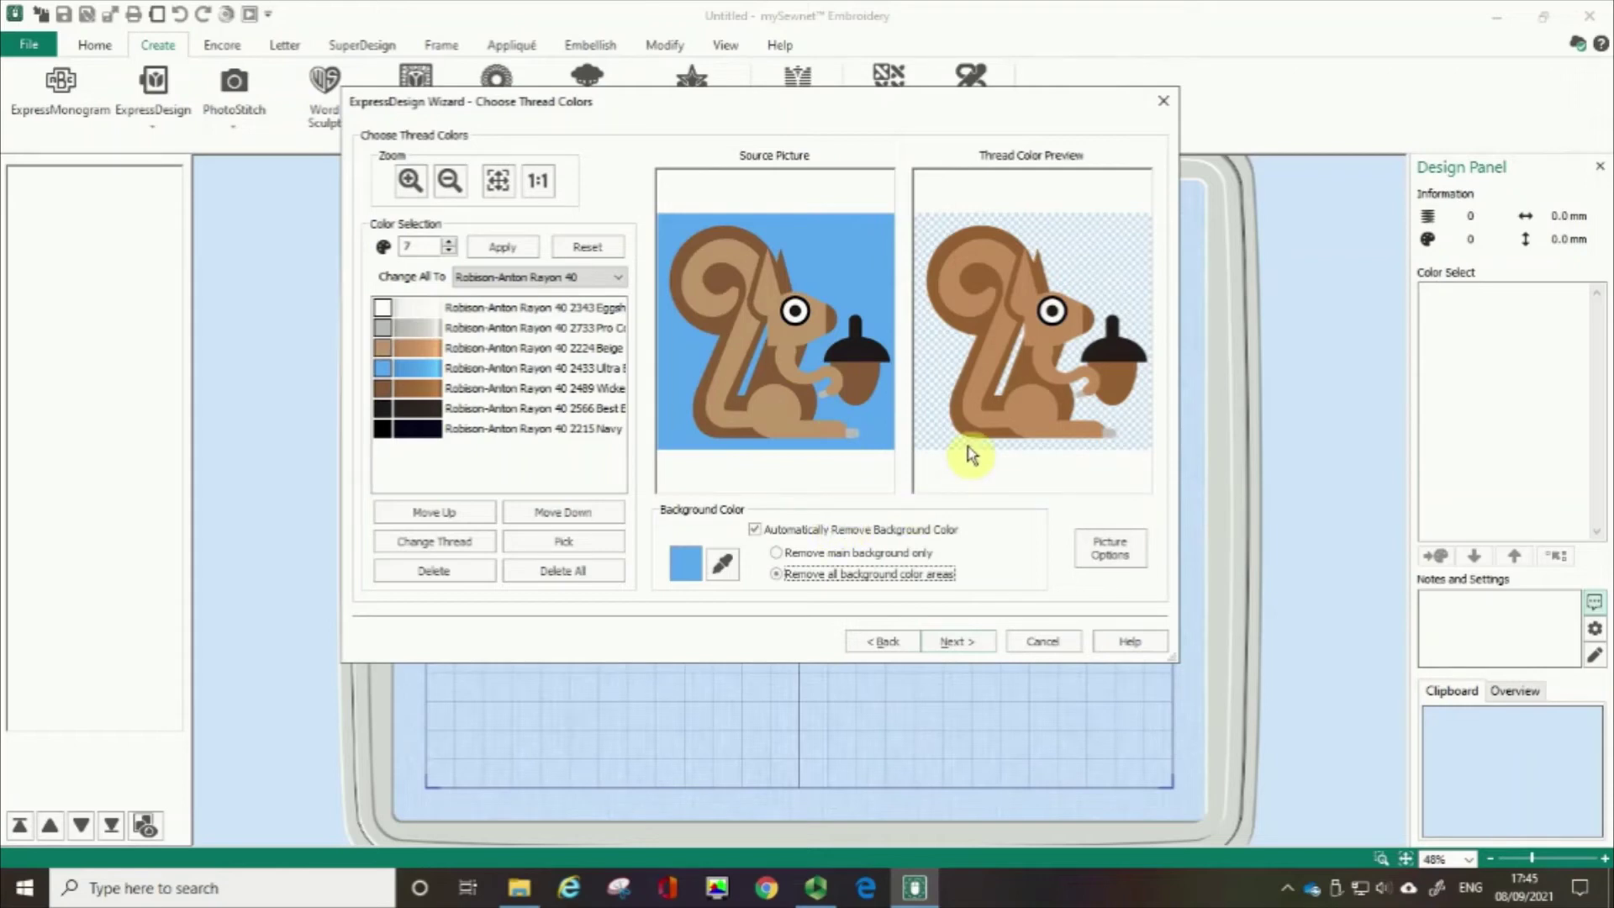
click(723, 567)
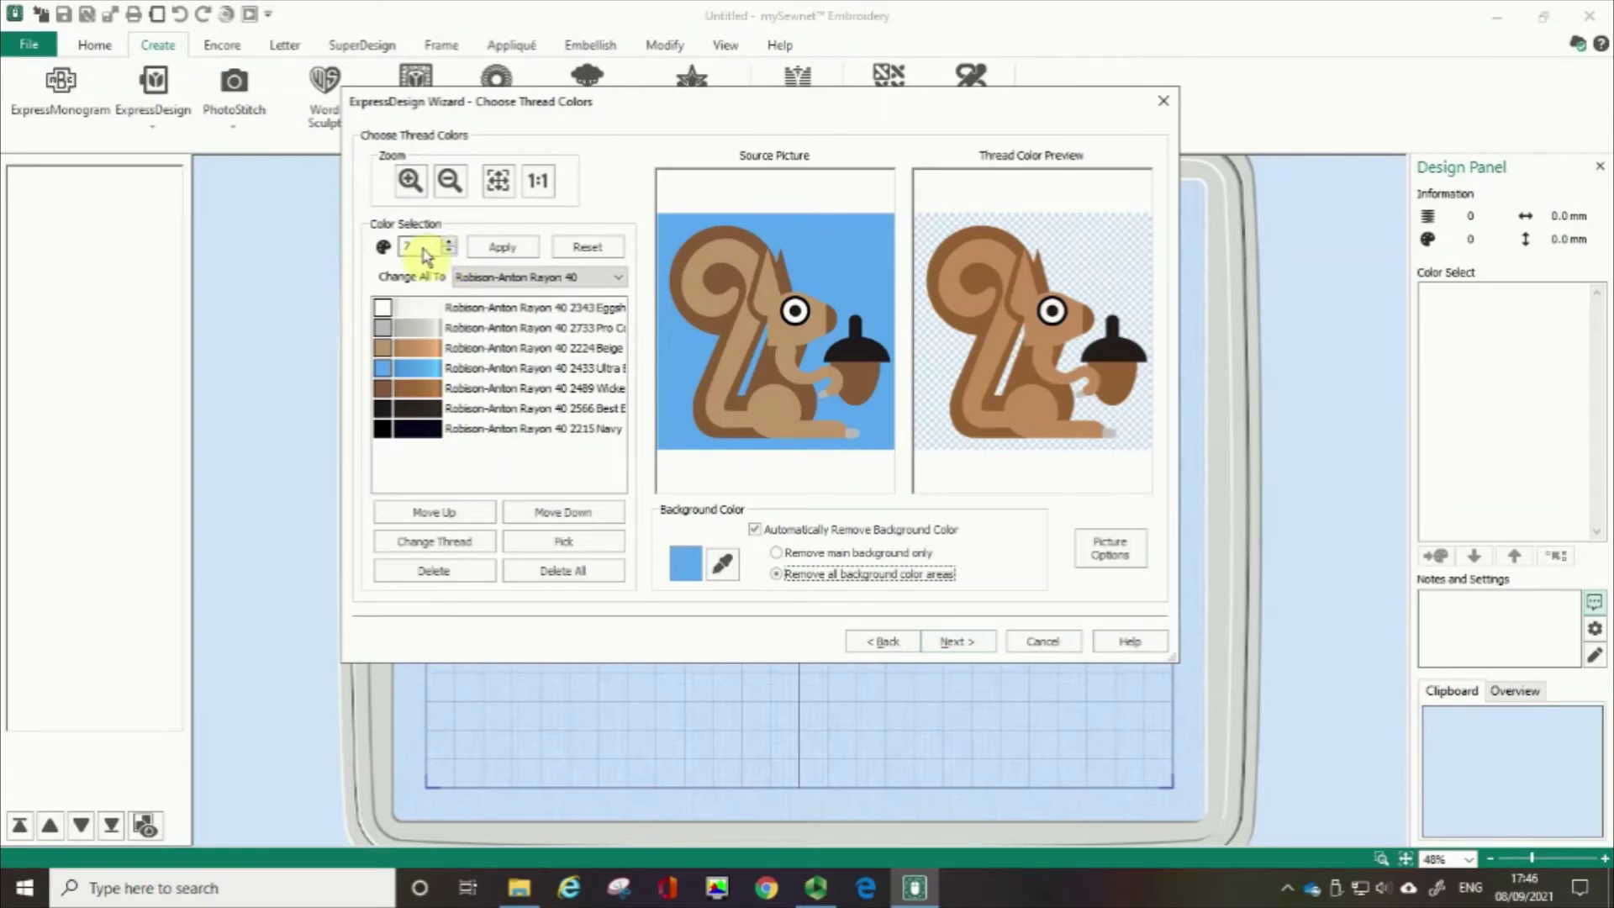
click(1046, 277)
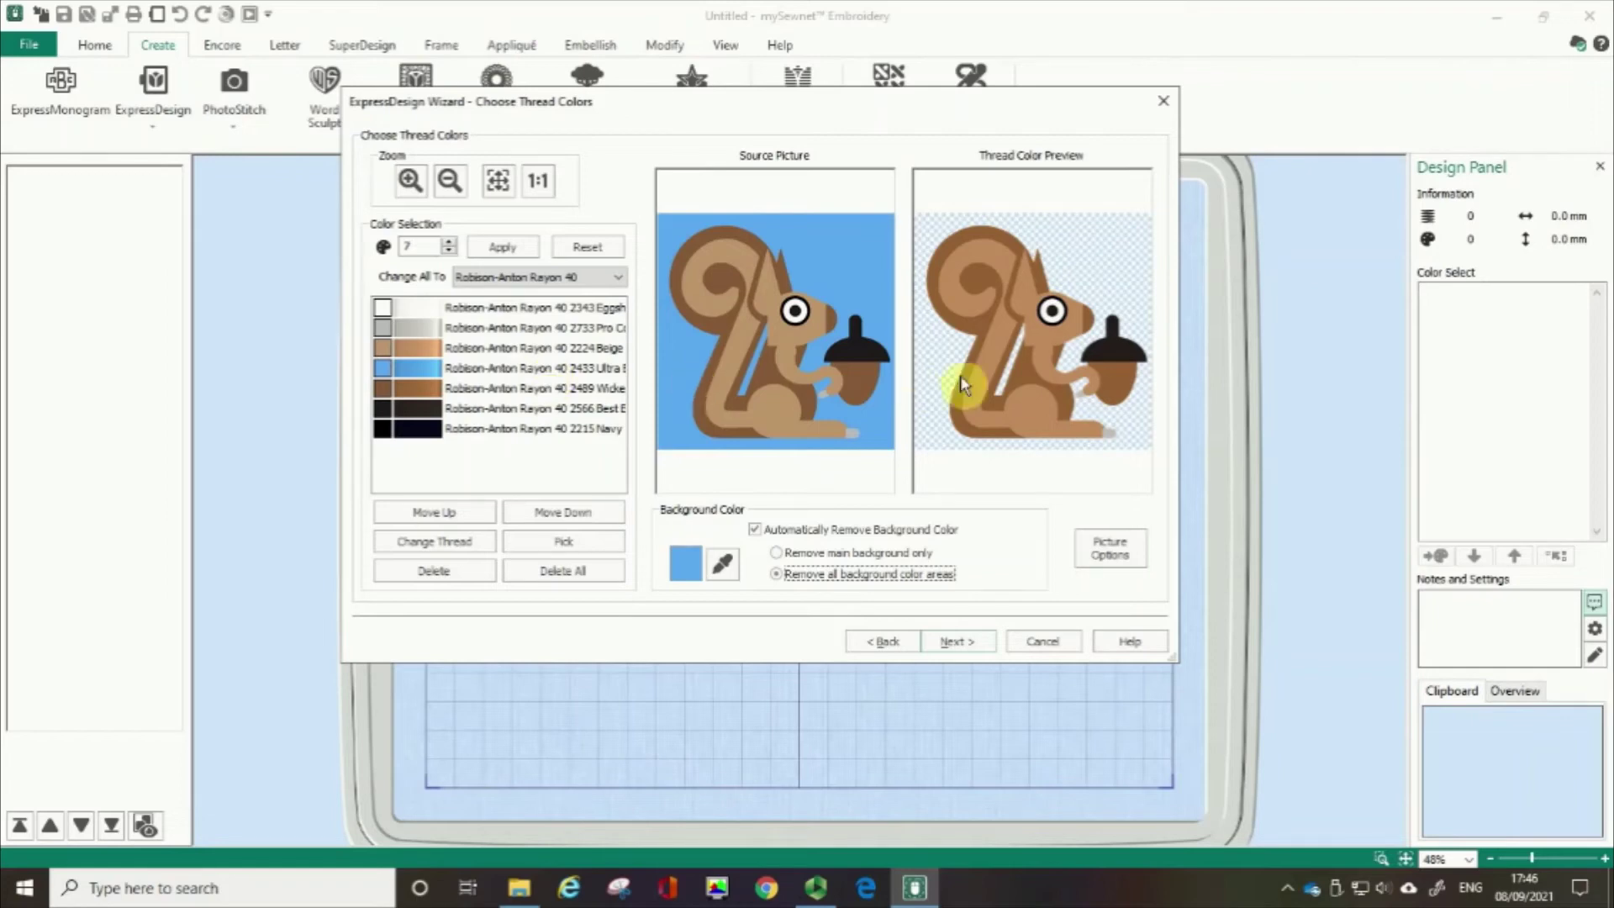
click(963, 647)
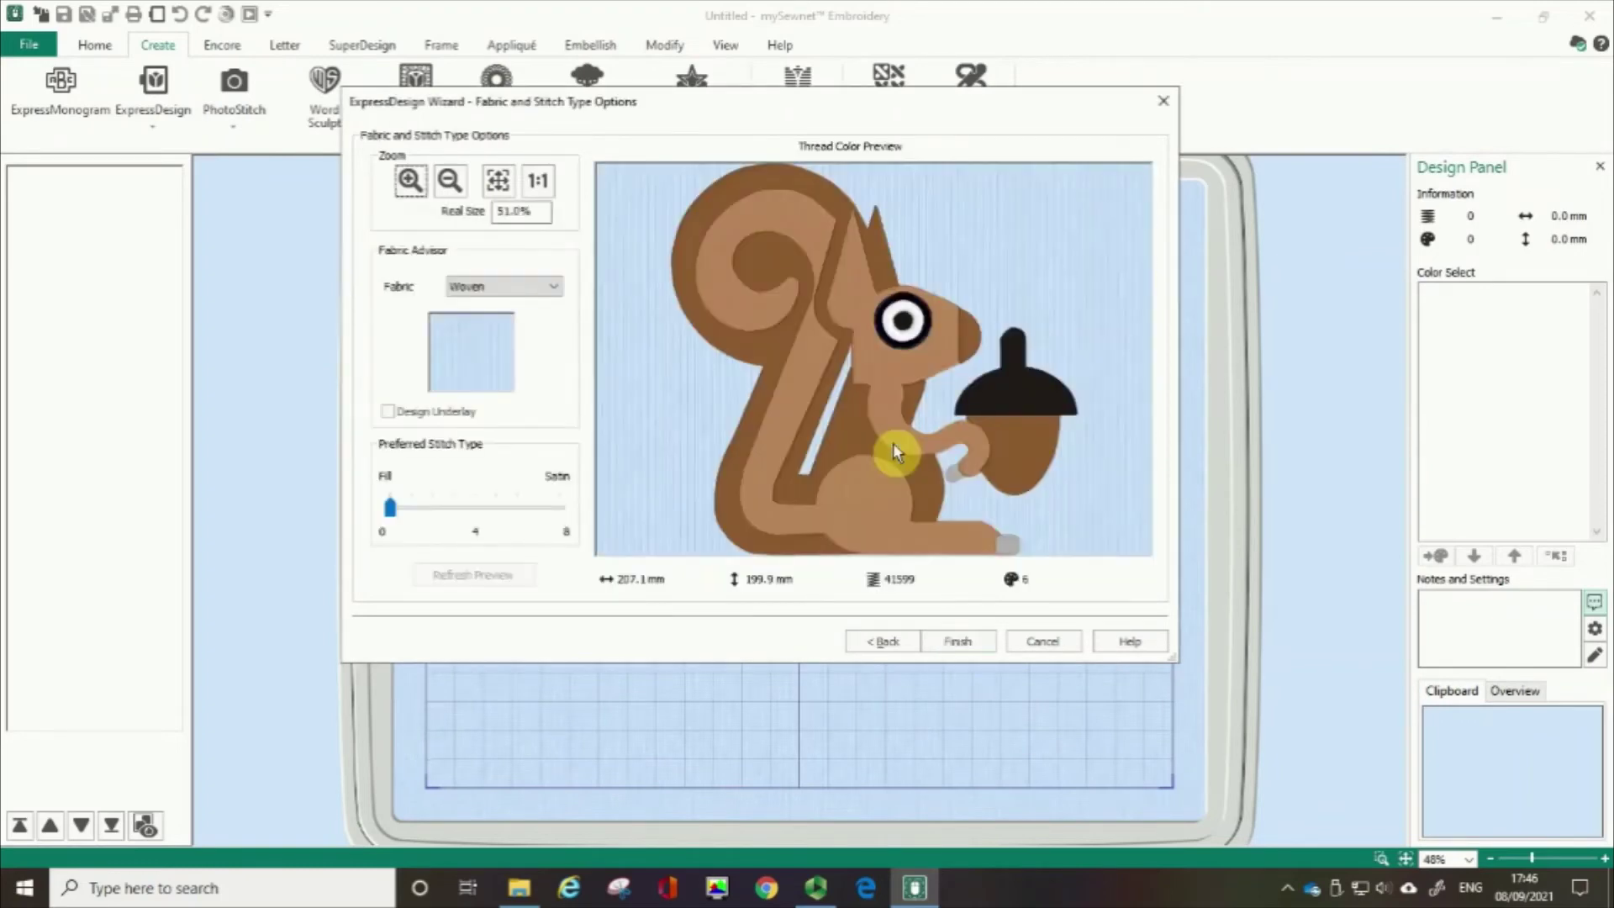
Choose Woven as the fabric for the design and turn on the design underlay.
click(408, 214)
click(409, 216)
click(414, 258)
click(558, 292)
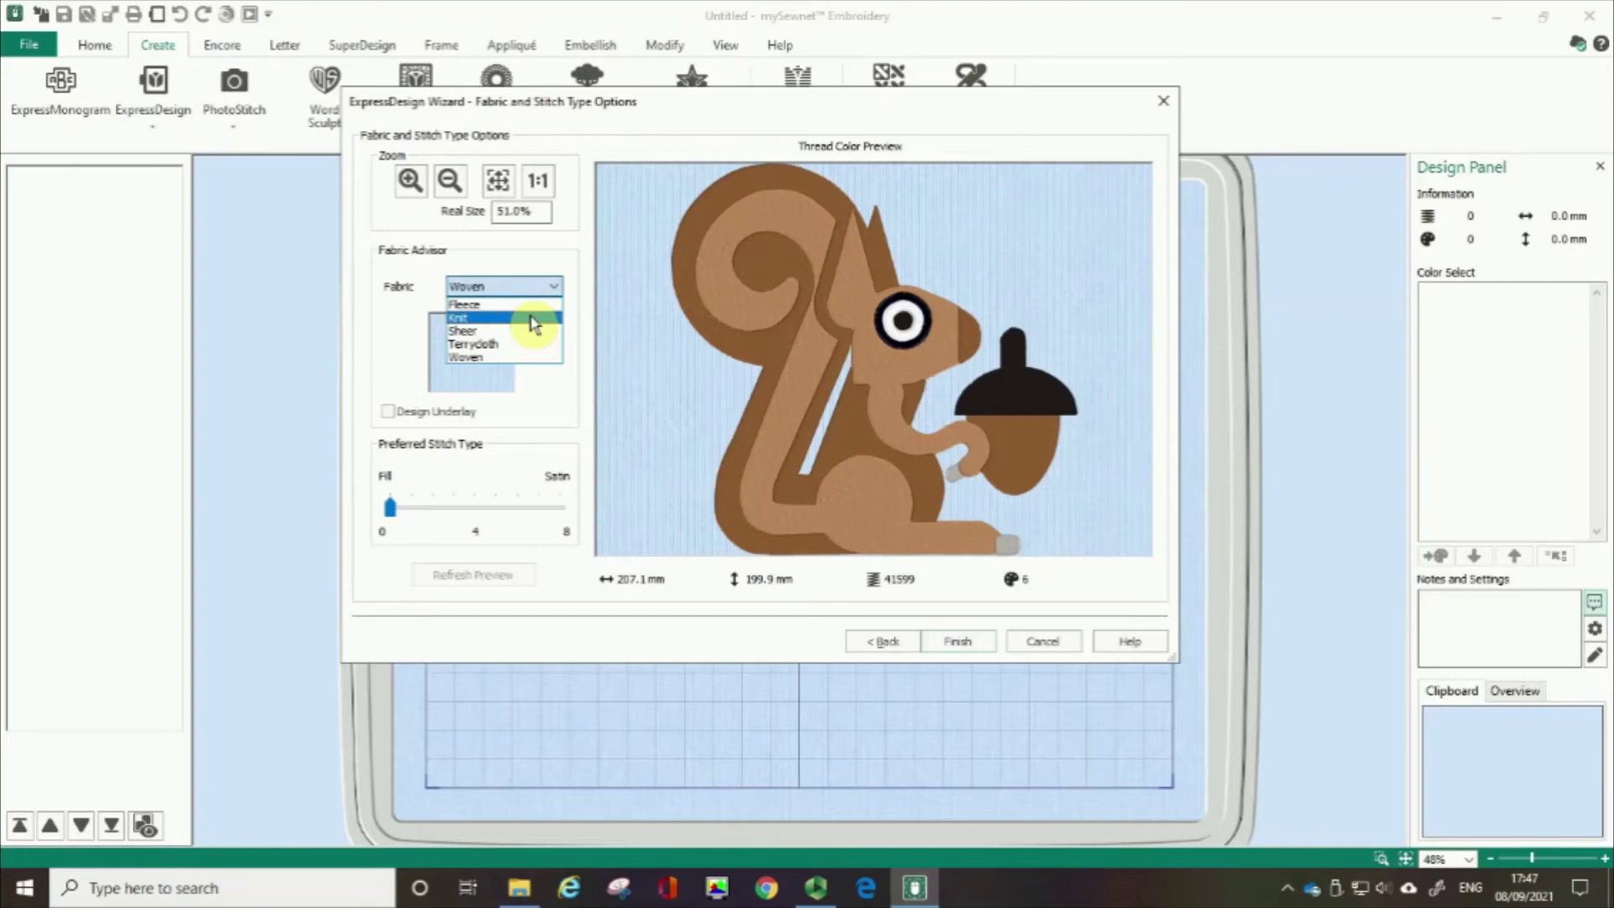
click(526, 360)
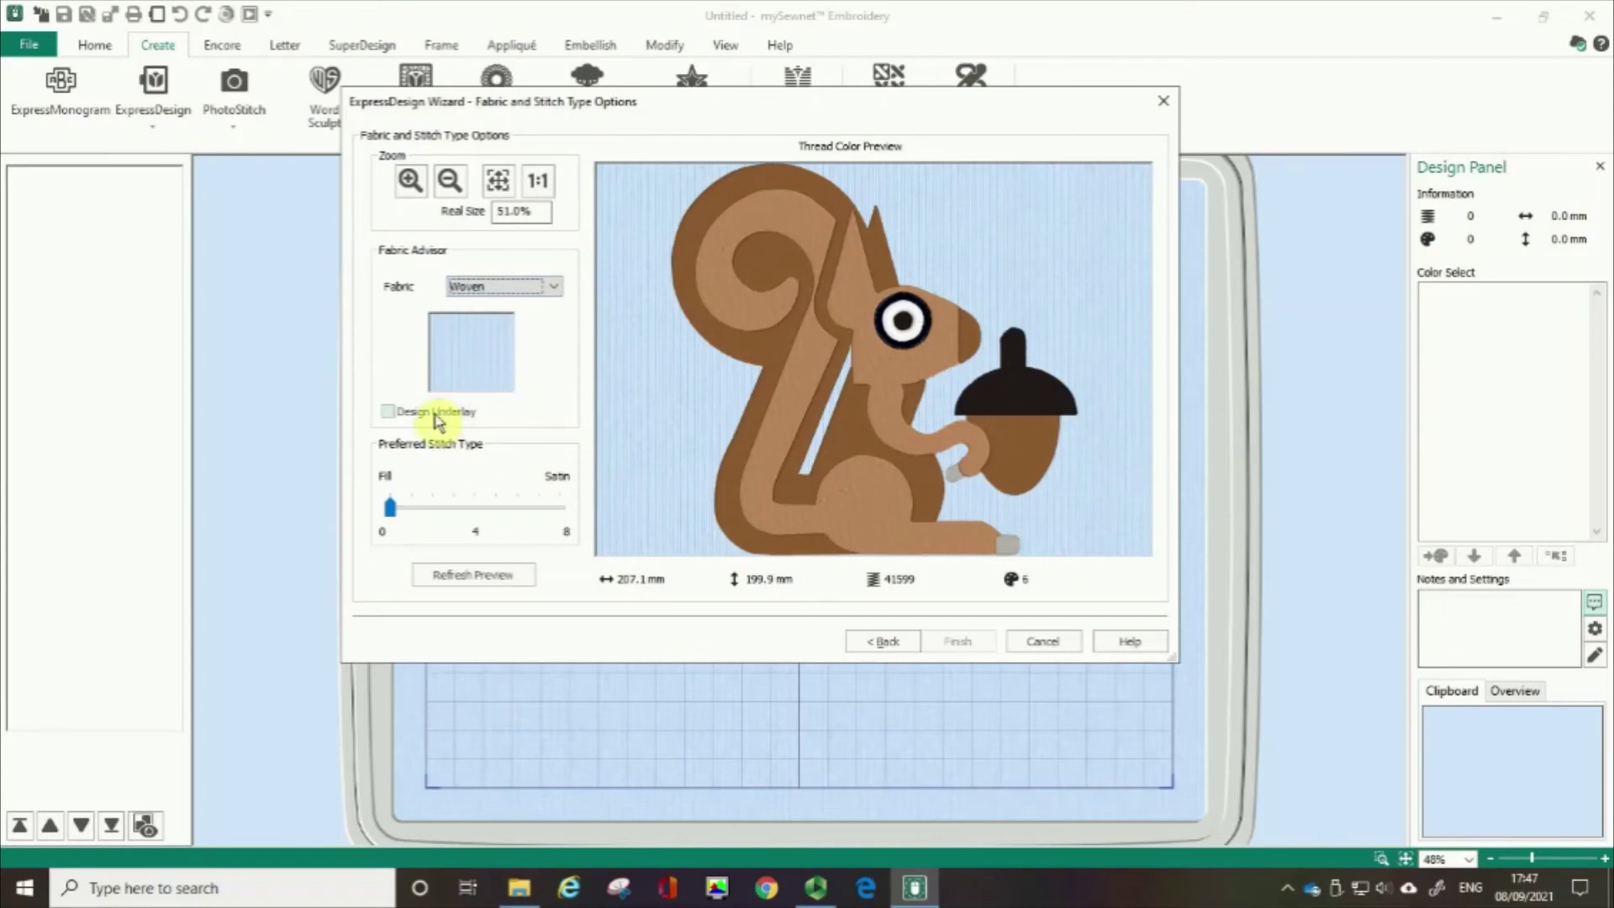
click(388, 412)
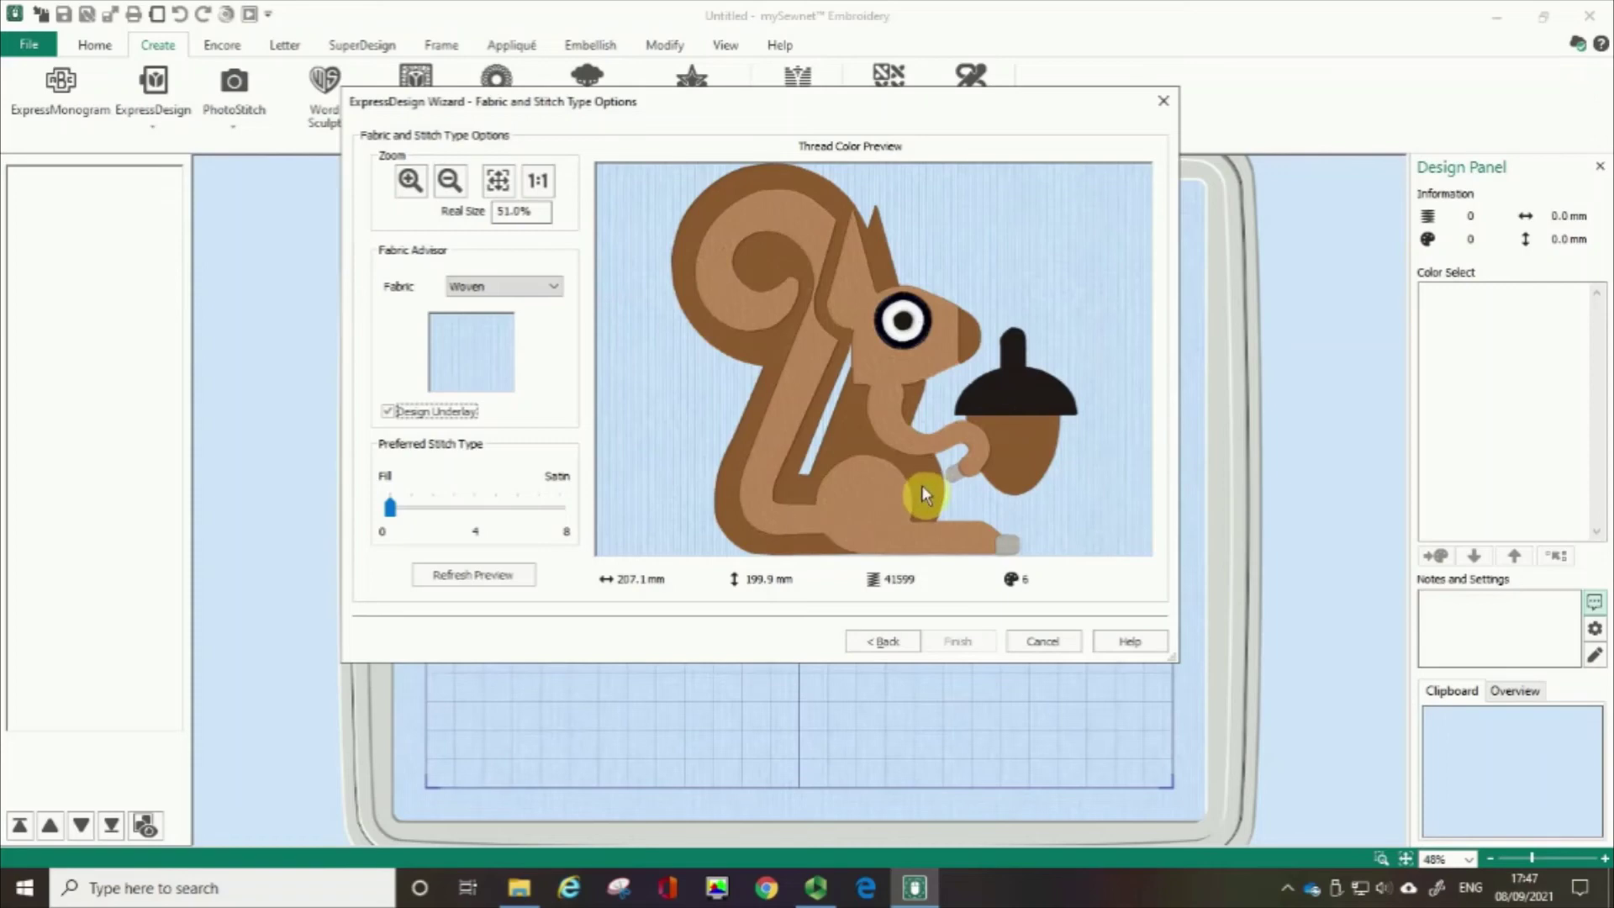
Try the preferred stitch type at 8, full Satin, and refresh the thread color preview to examine the squirrel.
click(390, 506)
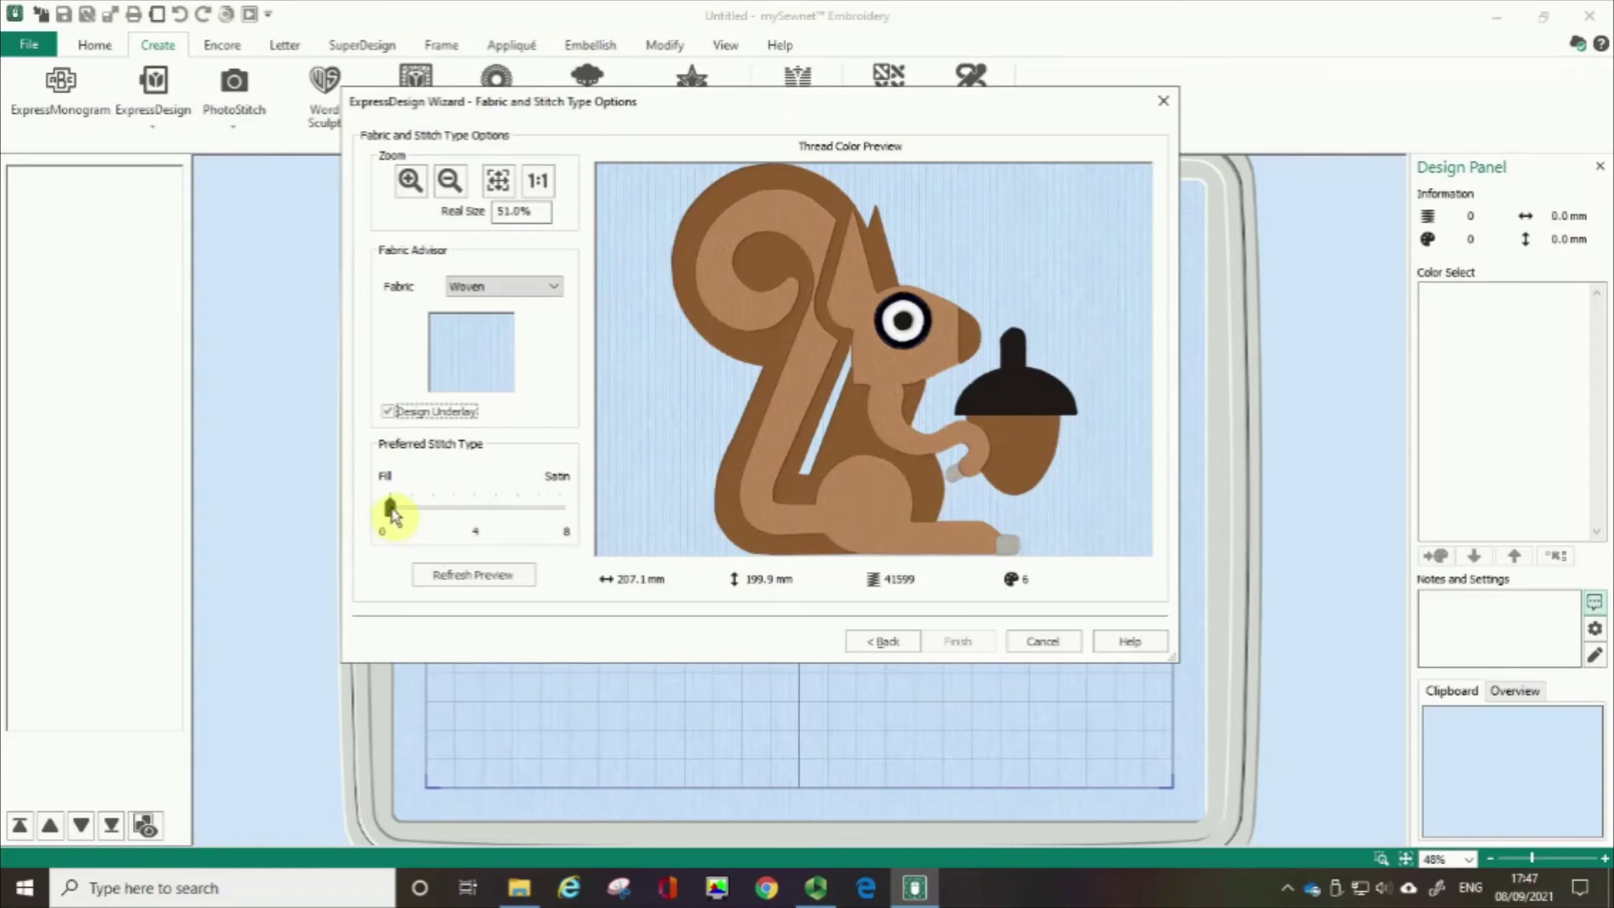
drag(391, 508, 563, 522)
click(451, 580)
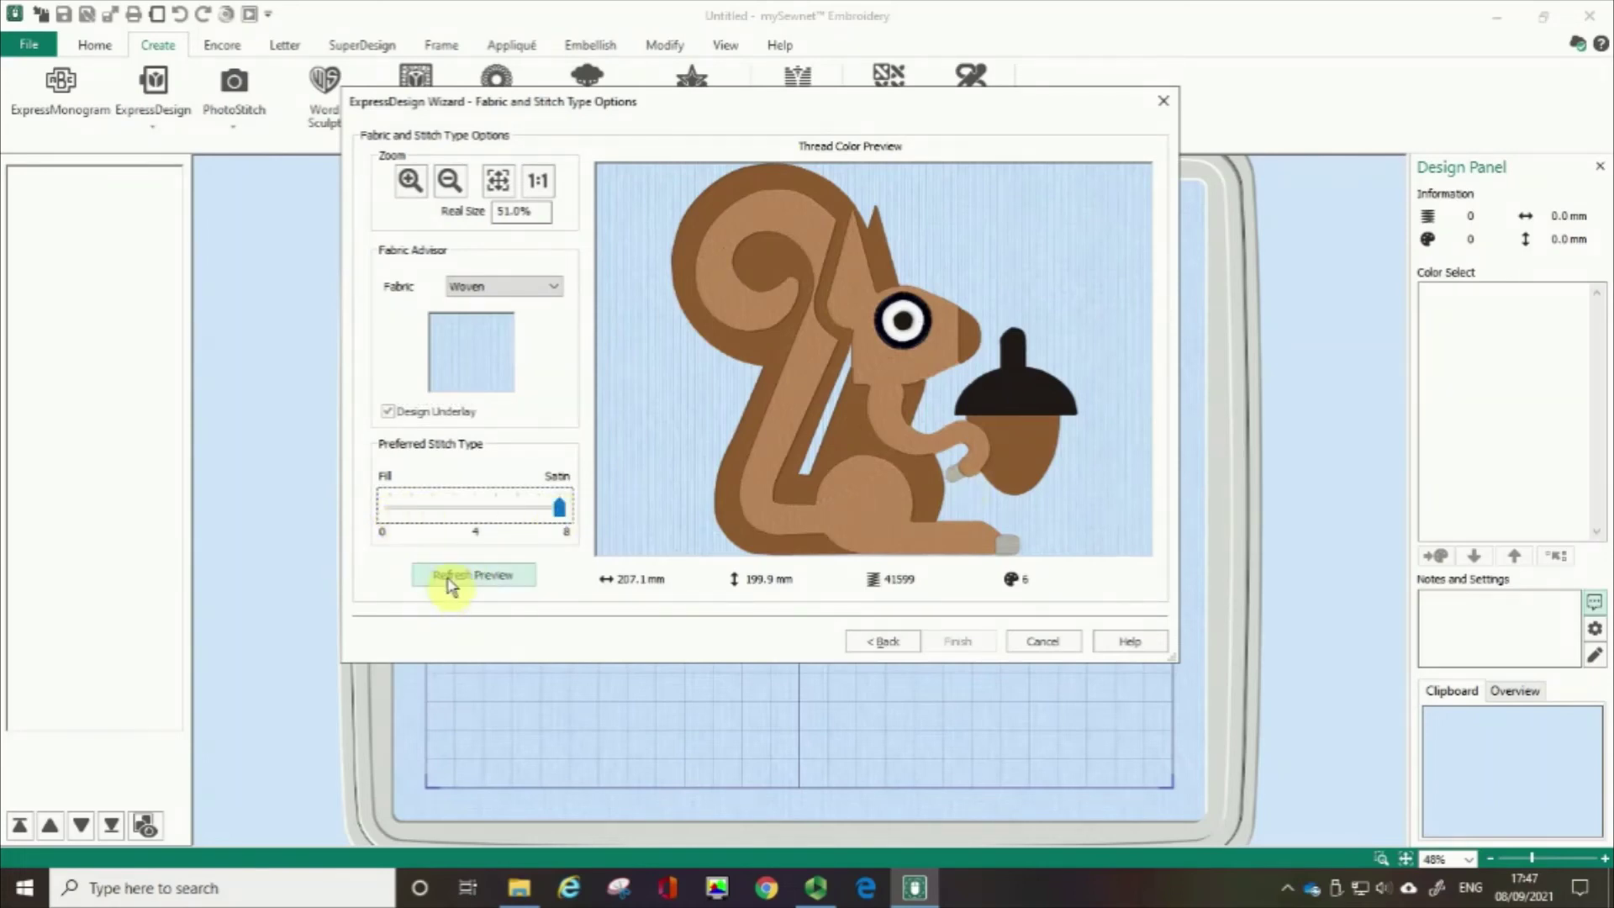
click(452, 583)
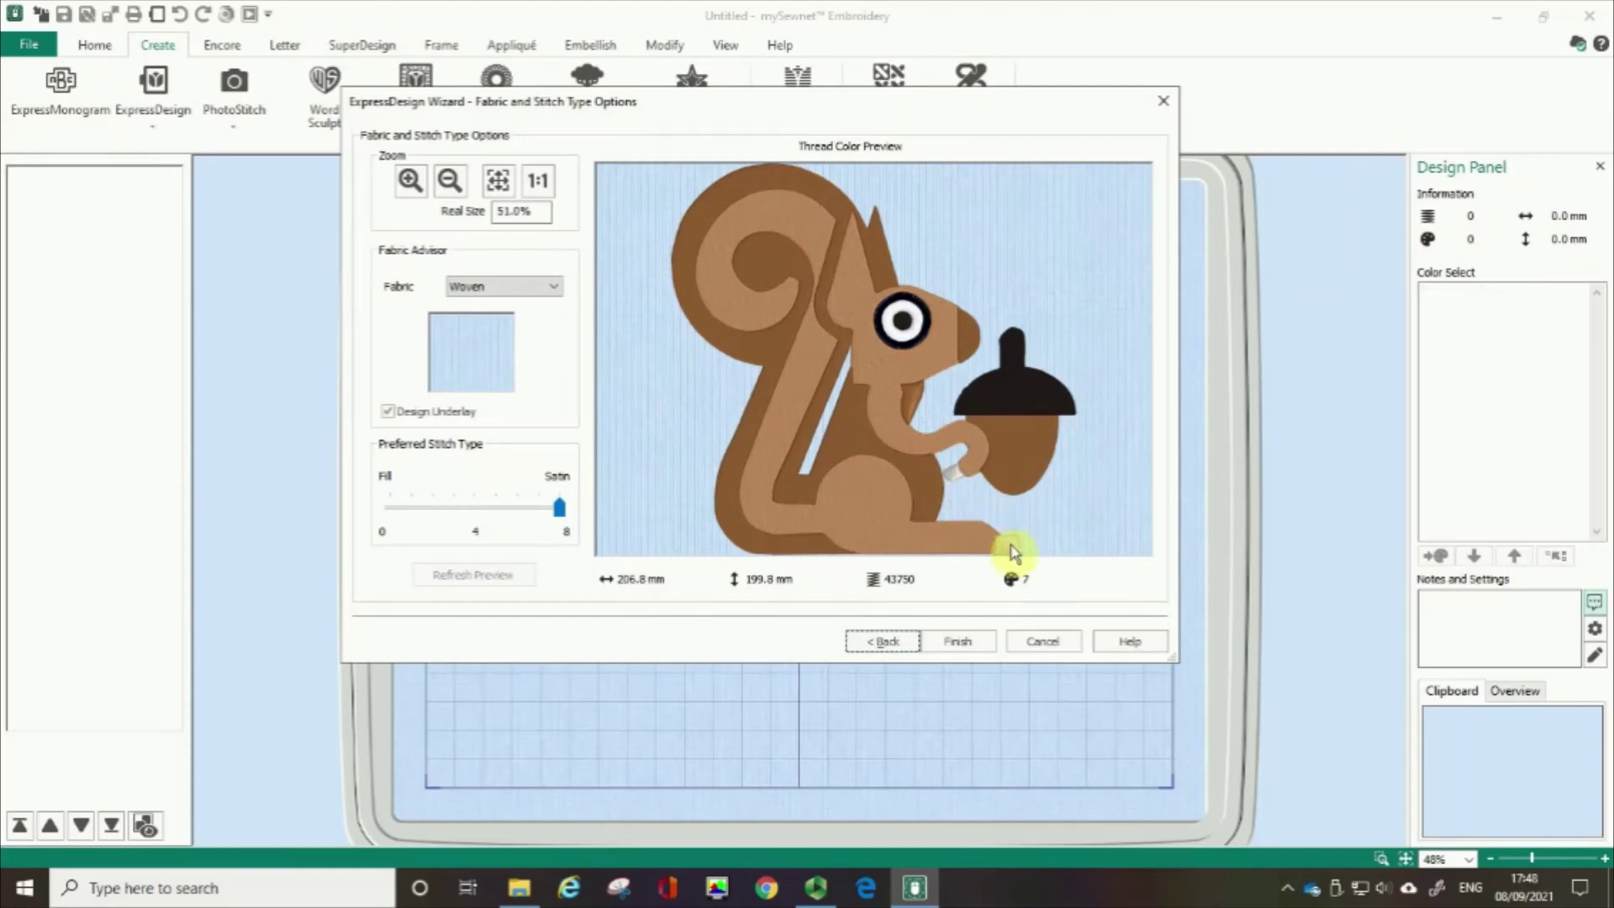
click(914, 401)
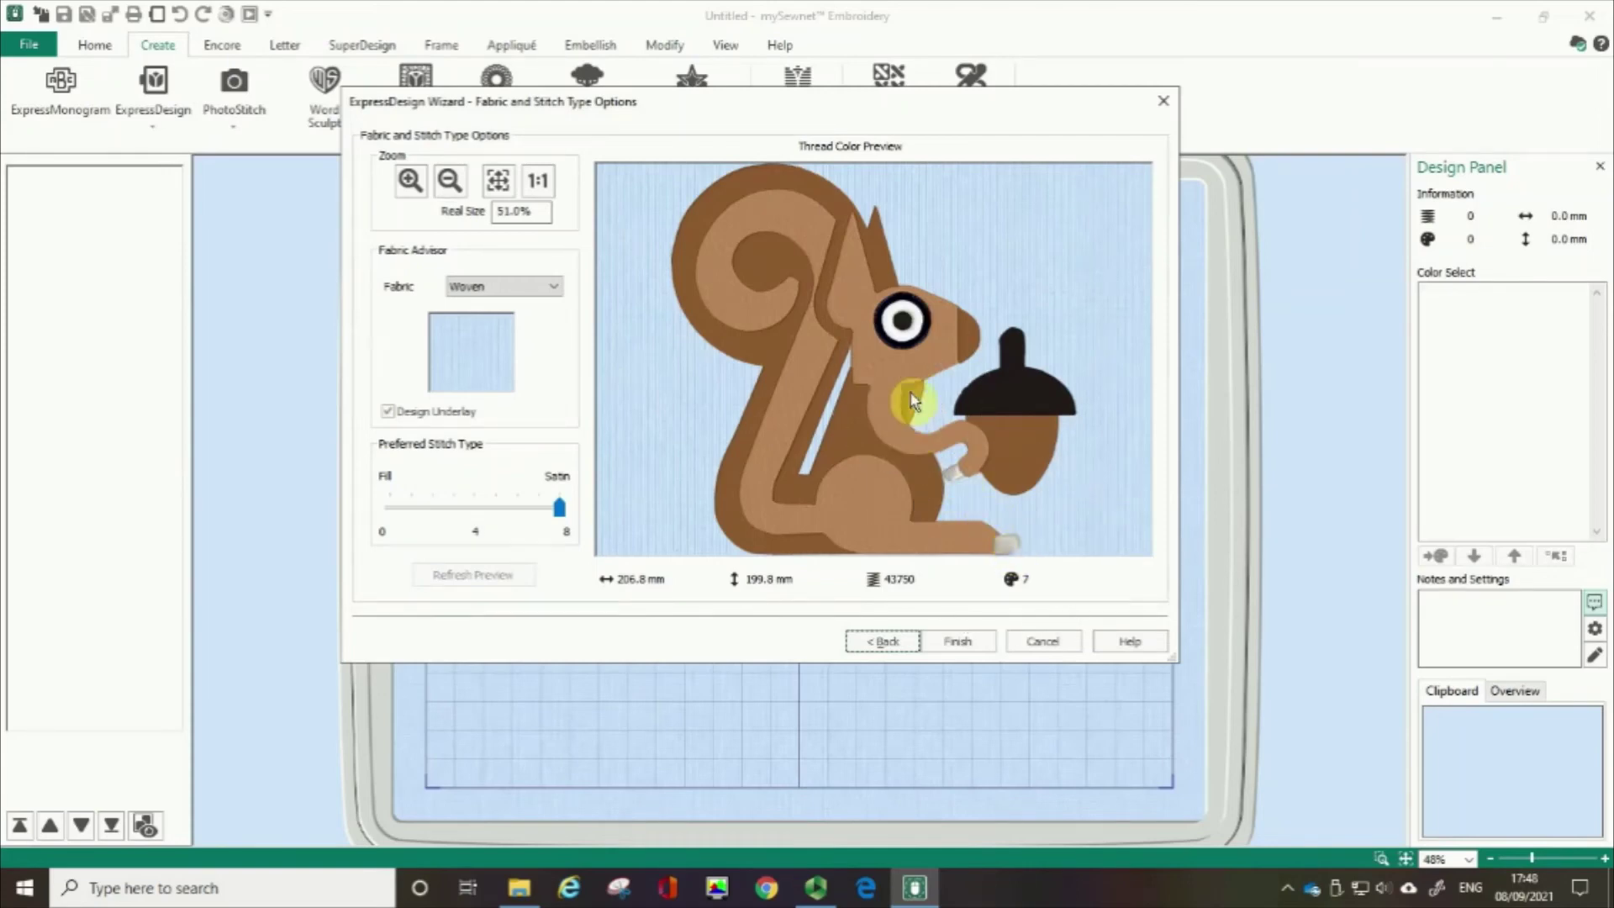
Set the preferred stitch type to 0, full Fill, refresh the preview, and finish the wizard to create the embroidery.
drag(561, 514, 380, 512)
click(474, 582)
click(478, 579)
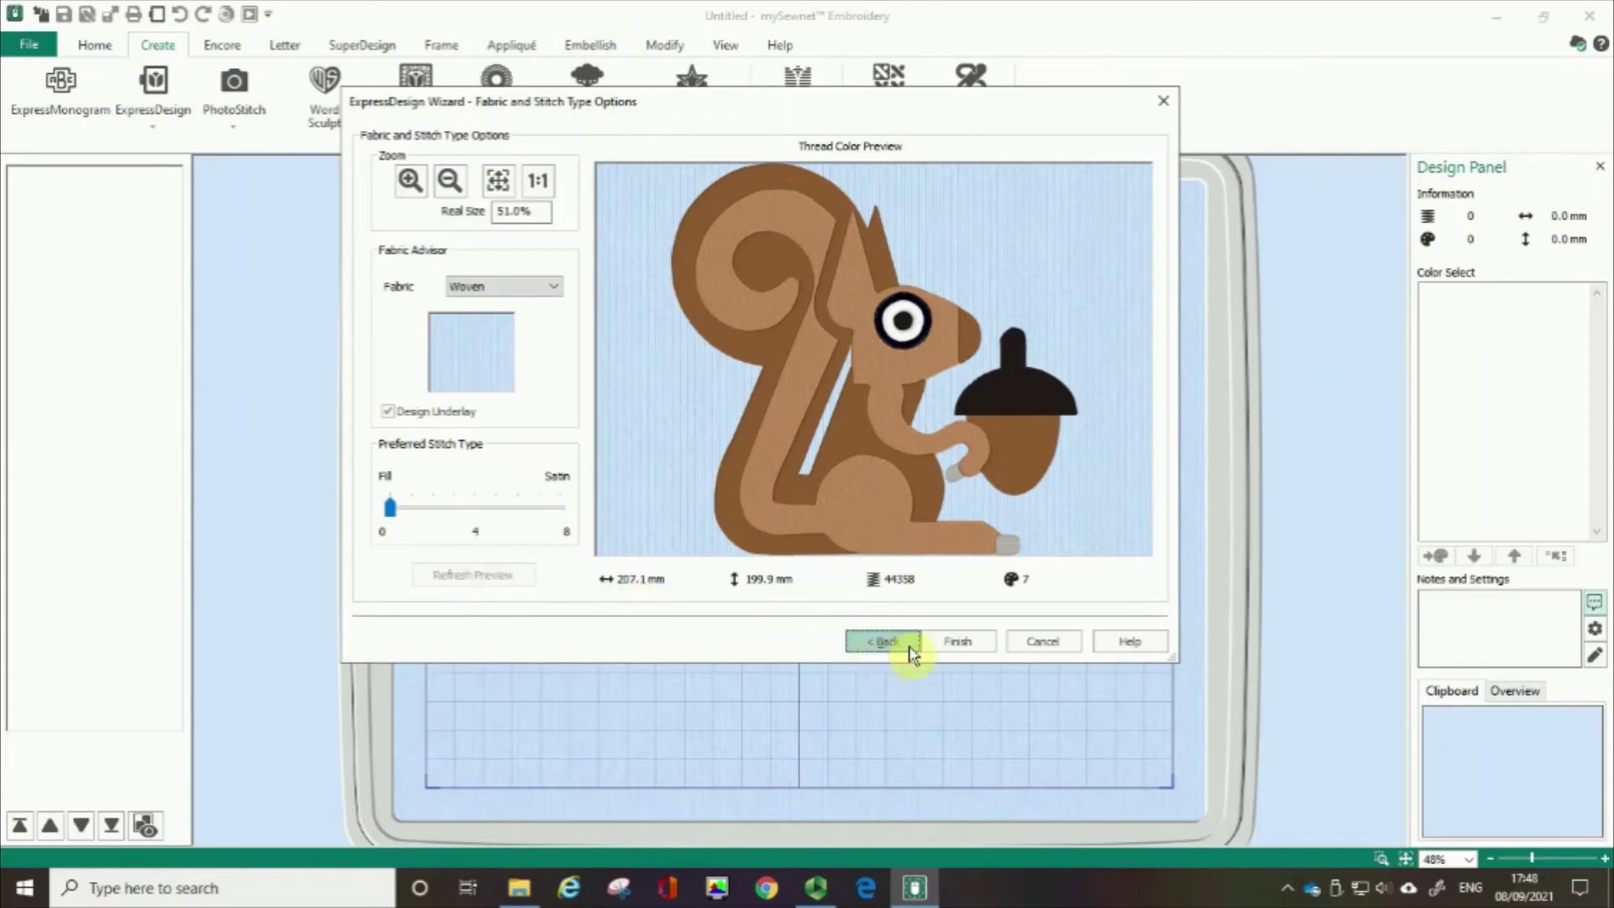
click(957, 647)
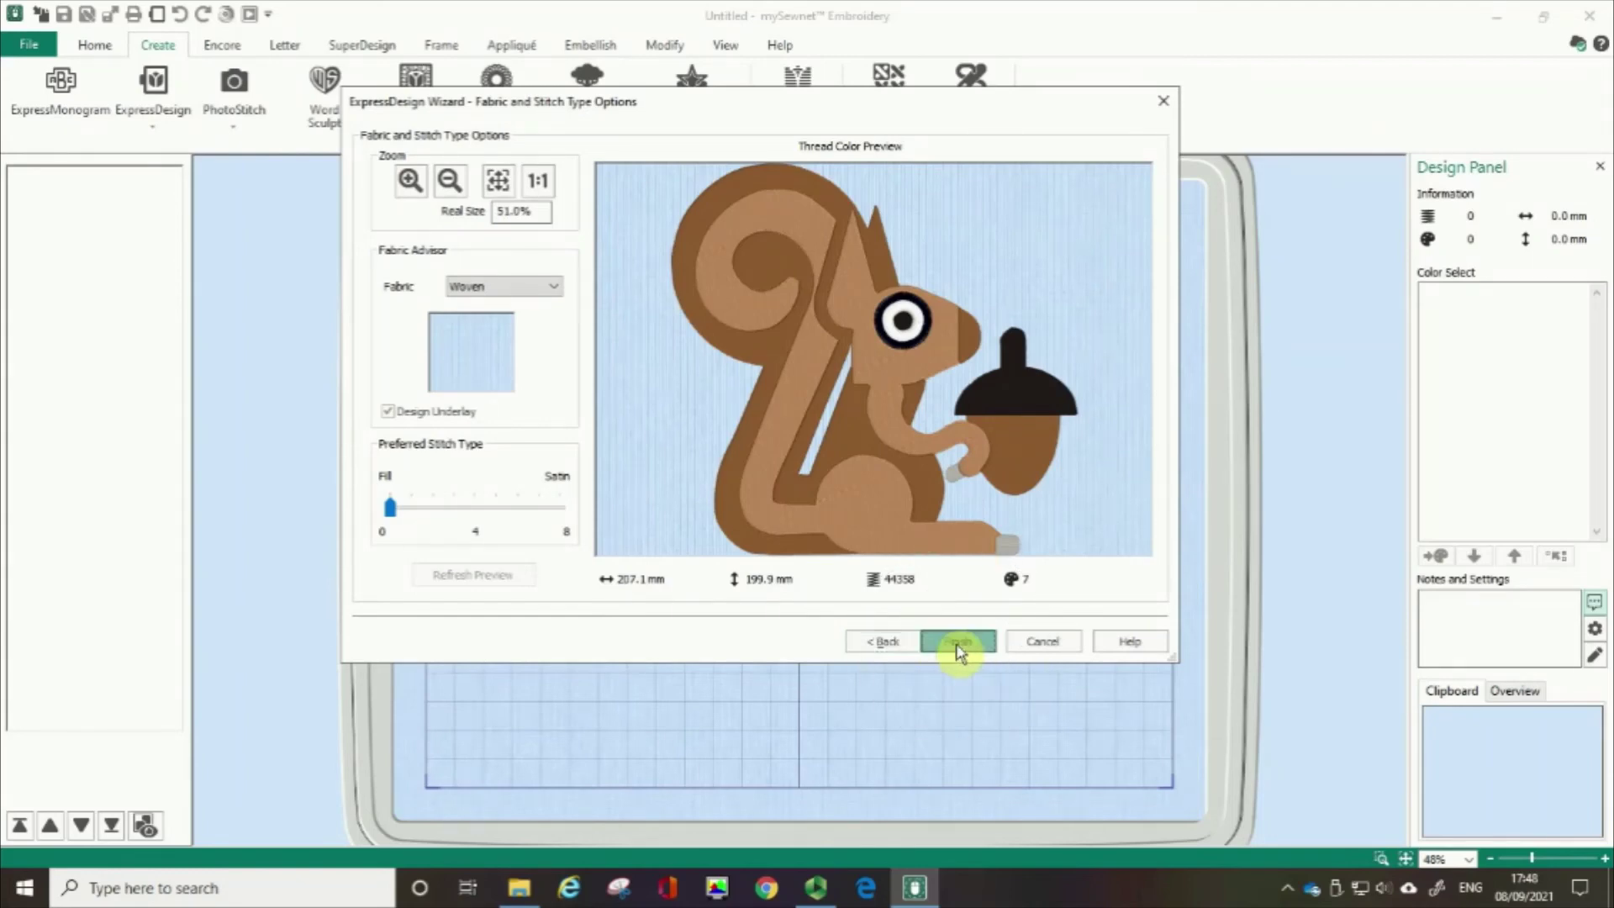